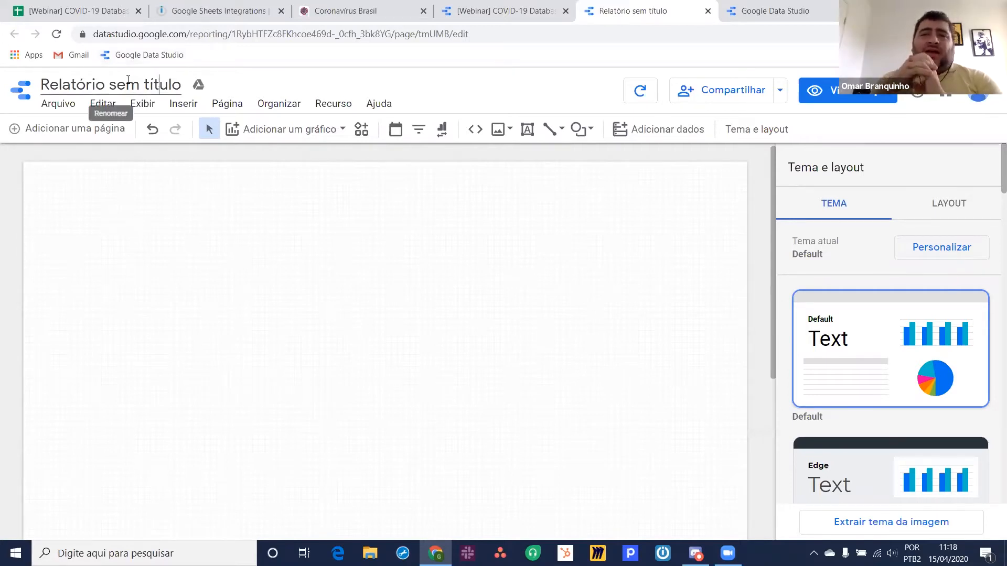
Rename the report as "Relatório Webinar 15/04".
left_click_drag(113, 86, 209, 86)
type("Webinar")
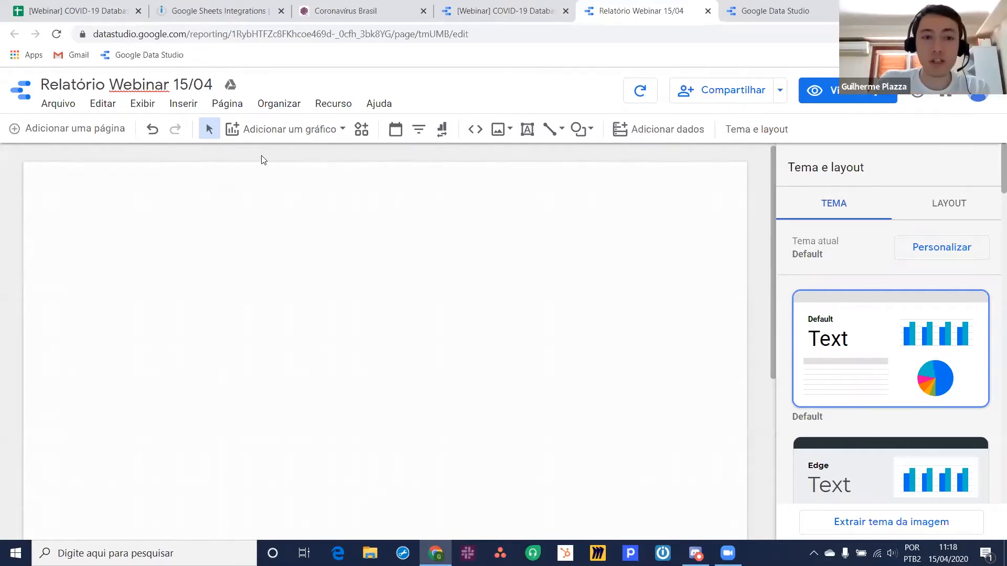
Add a scorecard near the page's upper-left corner and set its metric to Novos confirmados.
left_click(290, 129)
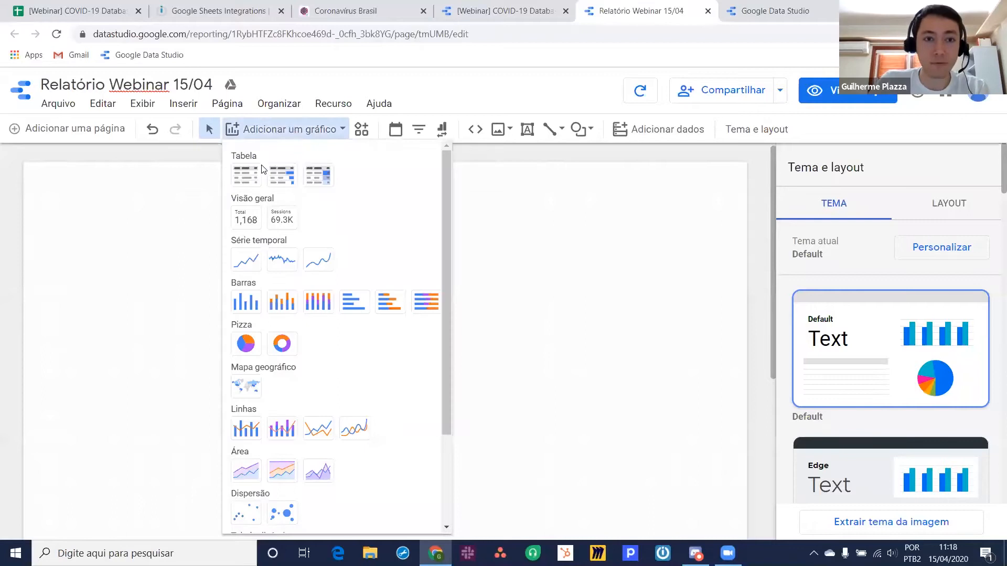
left_click(241, 219)
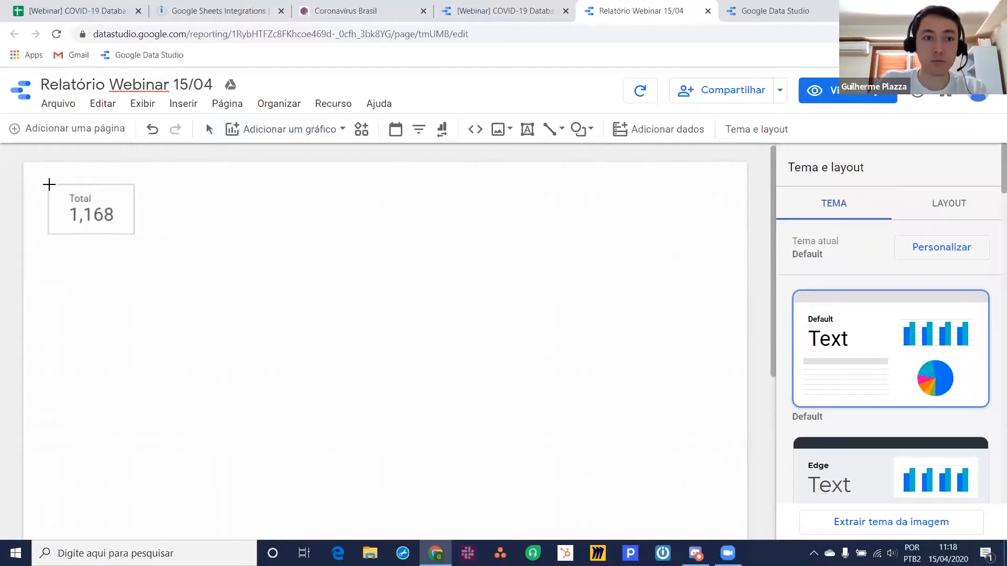
left_click(49, 193)
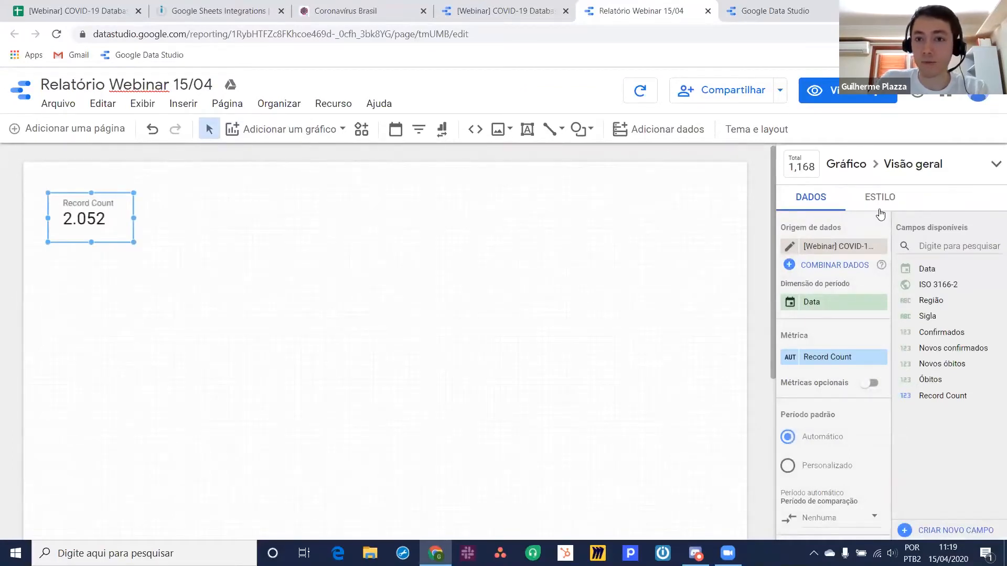
left_click(827, 359)
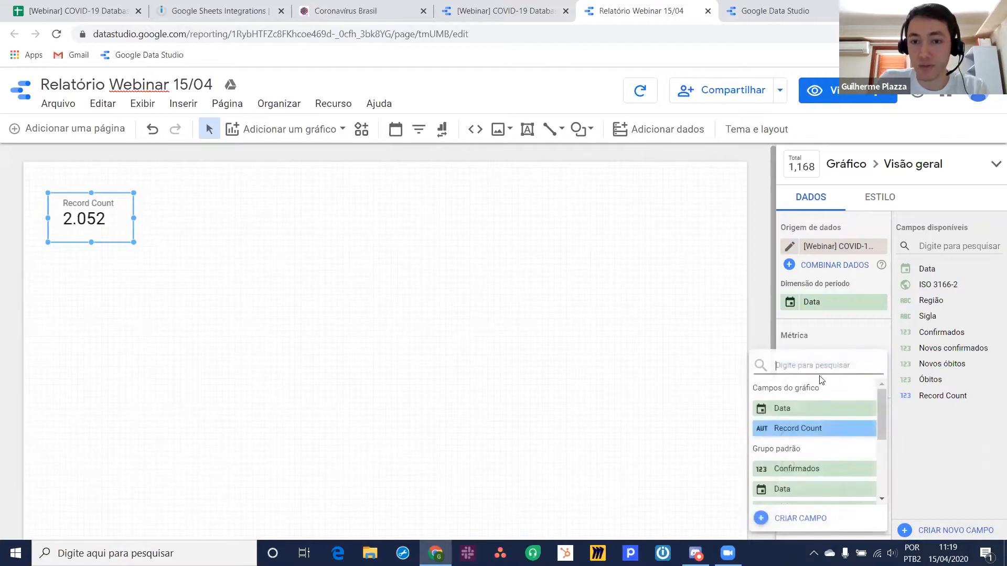
type("confirma")
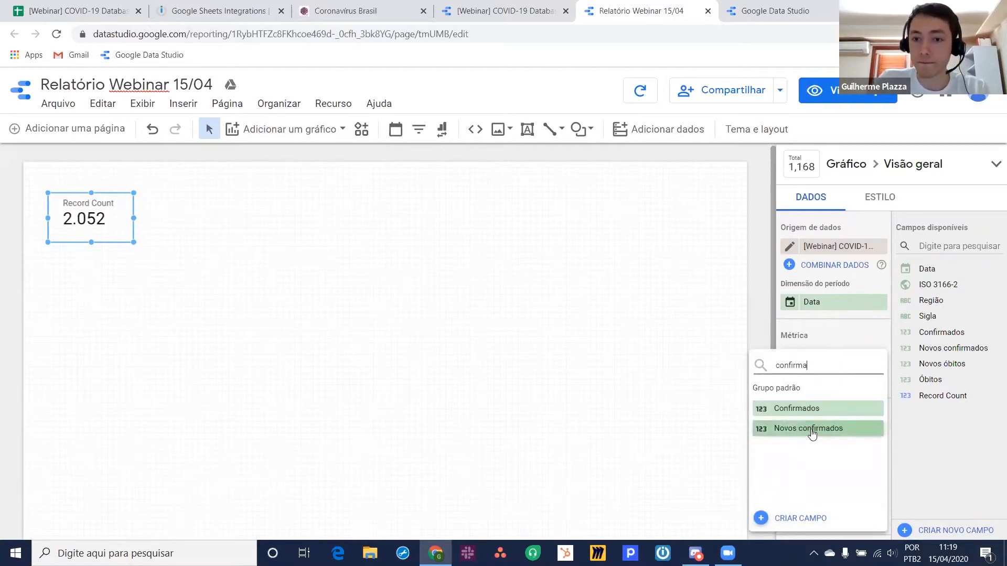
left_click(811, 429)
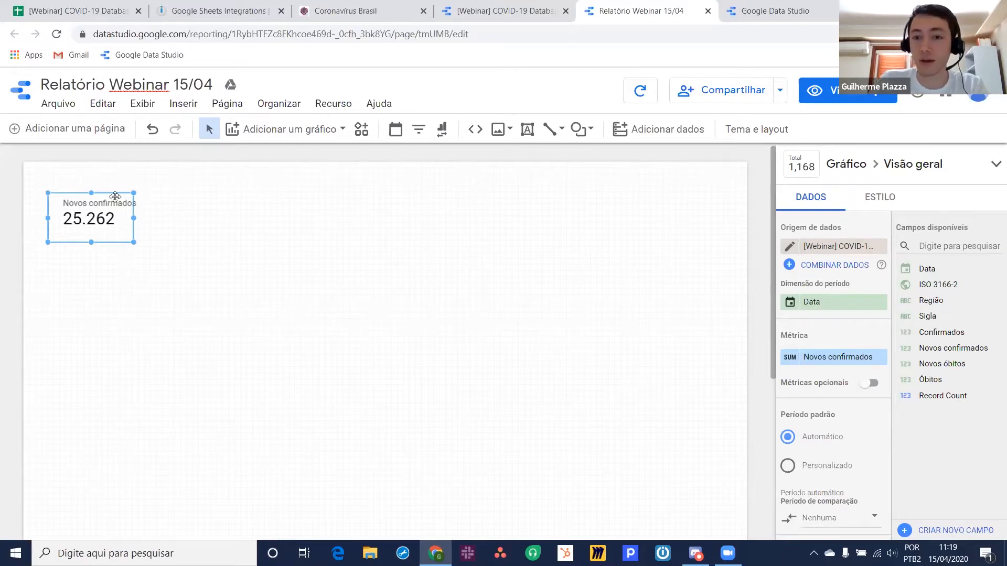
Duplicate the Novos confirmados scorecard, place the copy just to its right, and set the copy's metric to Novos óbitos.
left_click(168, 256)
left_click(105, 216)
key("ctrl+c")
key("ctrl+v")
left_click_drag(103, 222, 184, 198)
left_click(810, 356)
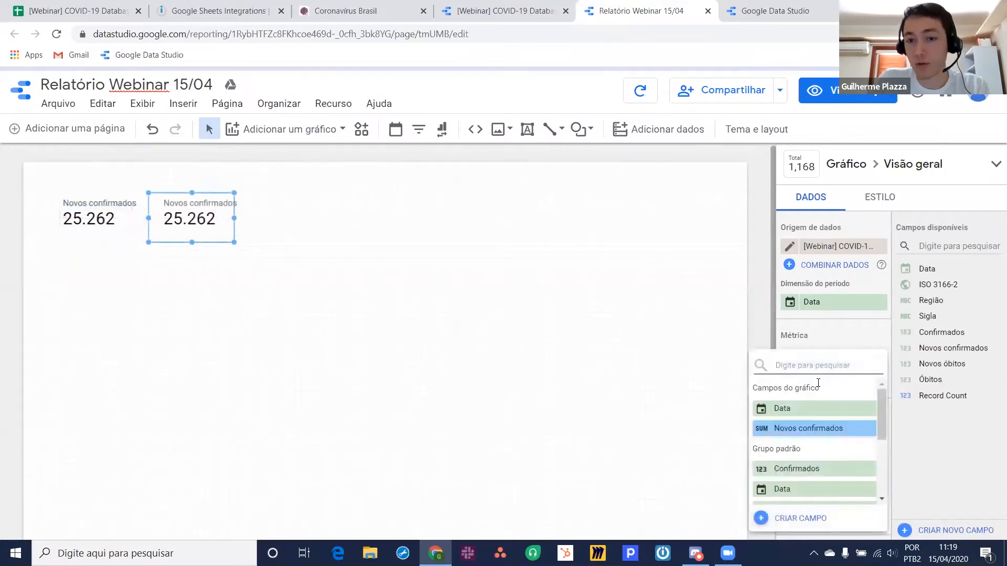
type("óbitos")
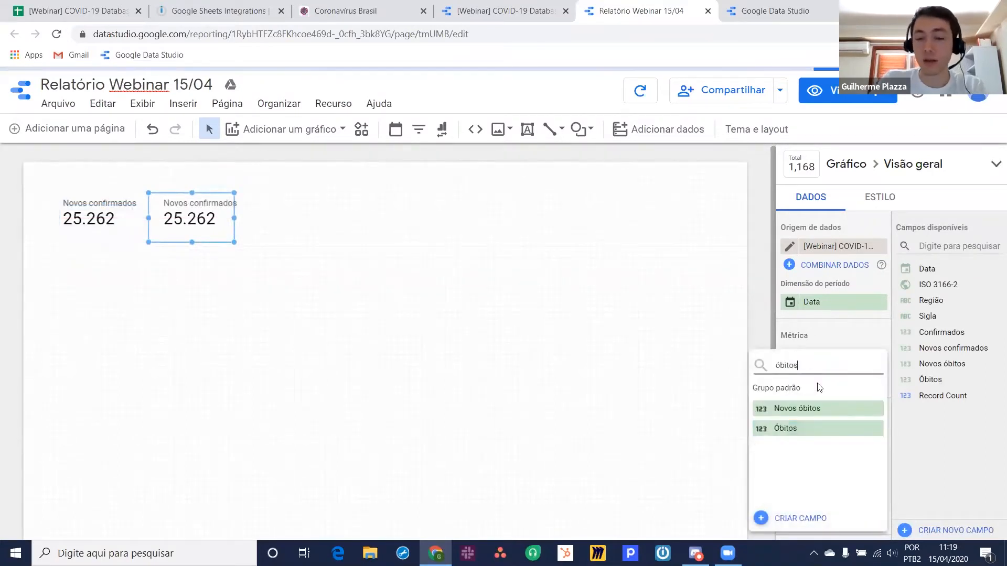
left_click(797, 408)
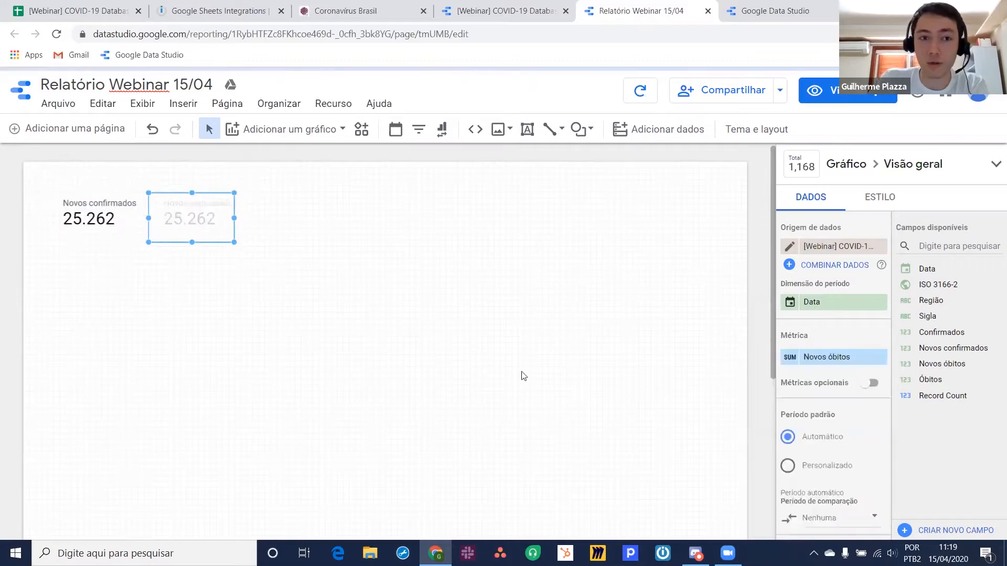
left_click(253, 305)
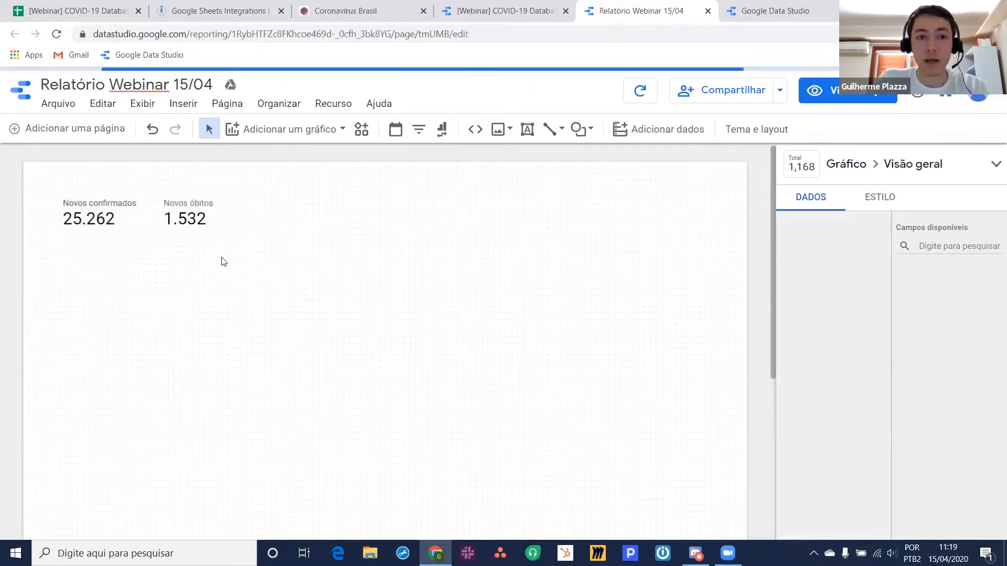
Blend the data of the Novos óbitos and Novos confirmados scorecards and place the resulting ratio scorecard below Novos óbitos.
left_click(190, 214)
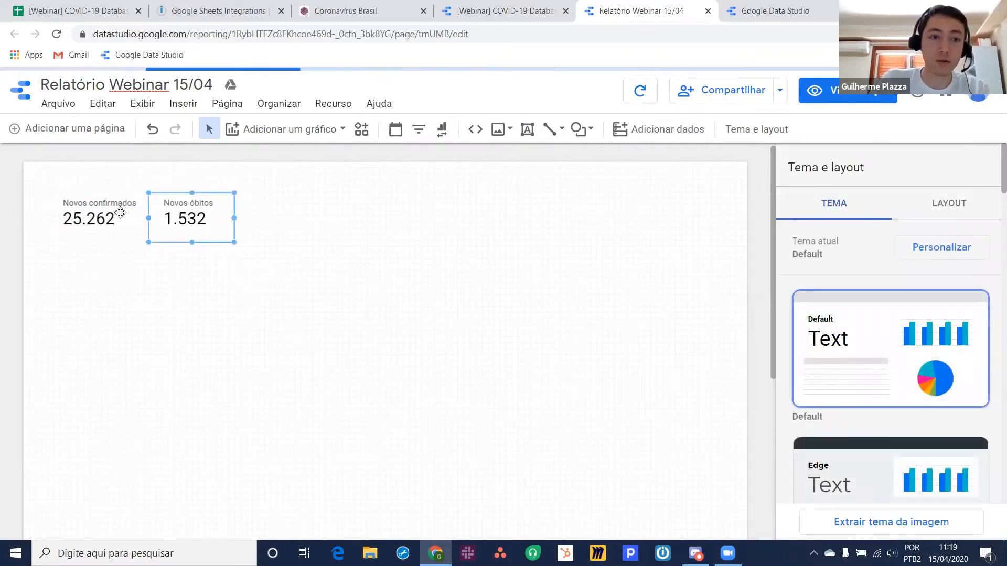
left_click(121, 214, "ctrl")
right_click(177, 215)
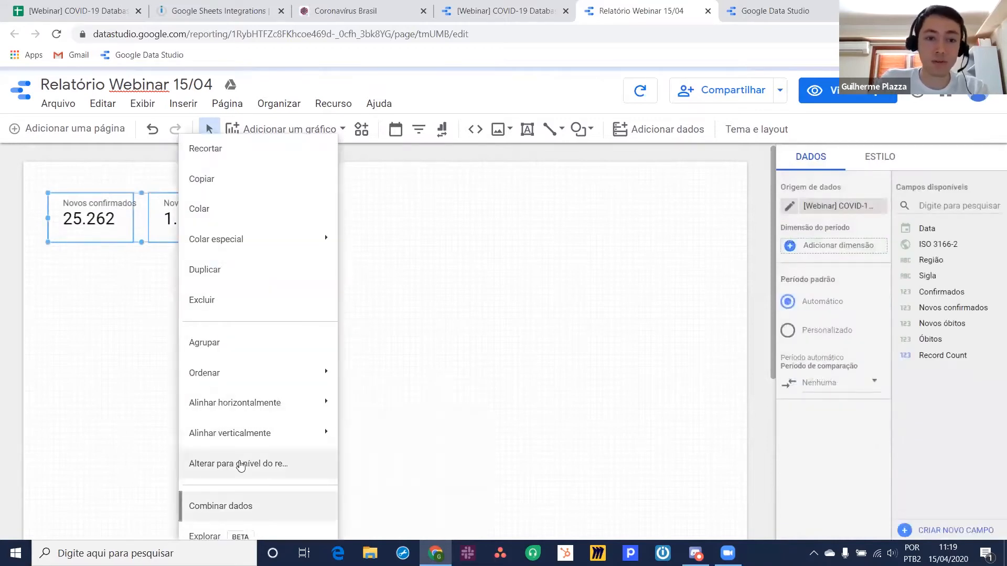
left_click(221, 506)
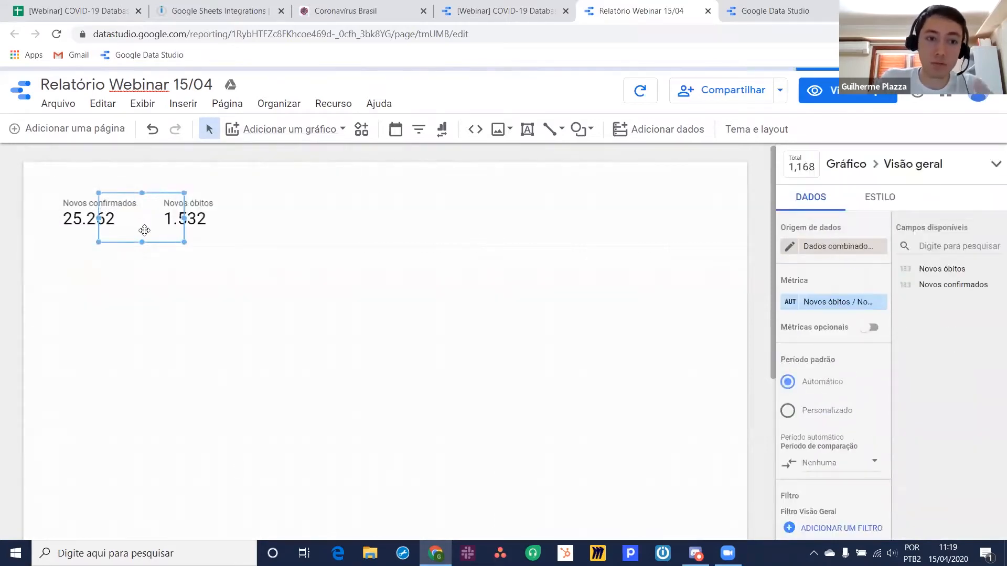
left_click_drag(143, 219, 192, 270)
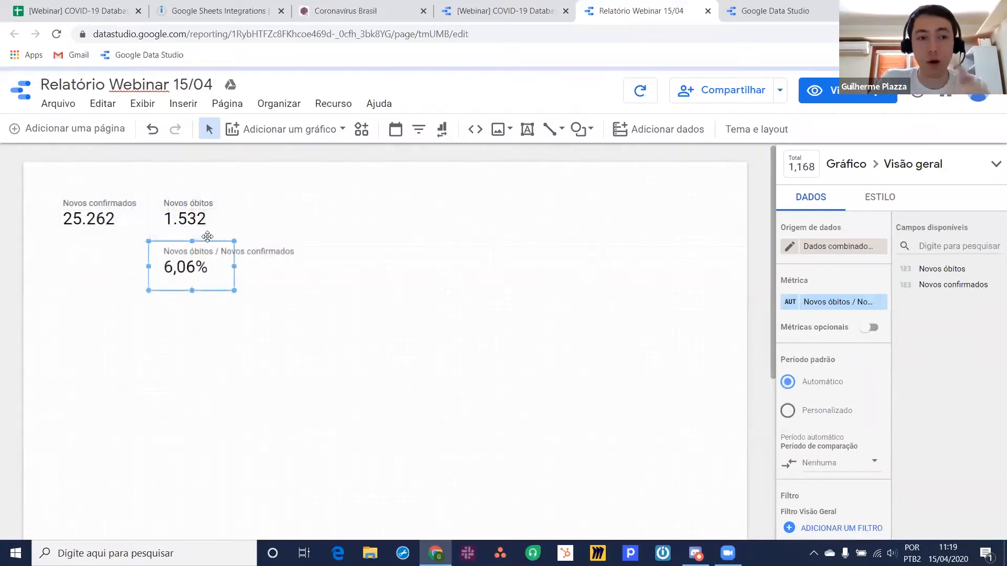
Rename the blended scorecard's metric to Letalidade.
left_click(792, 303)
key("ctrl+a")
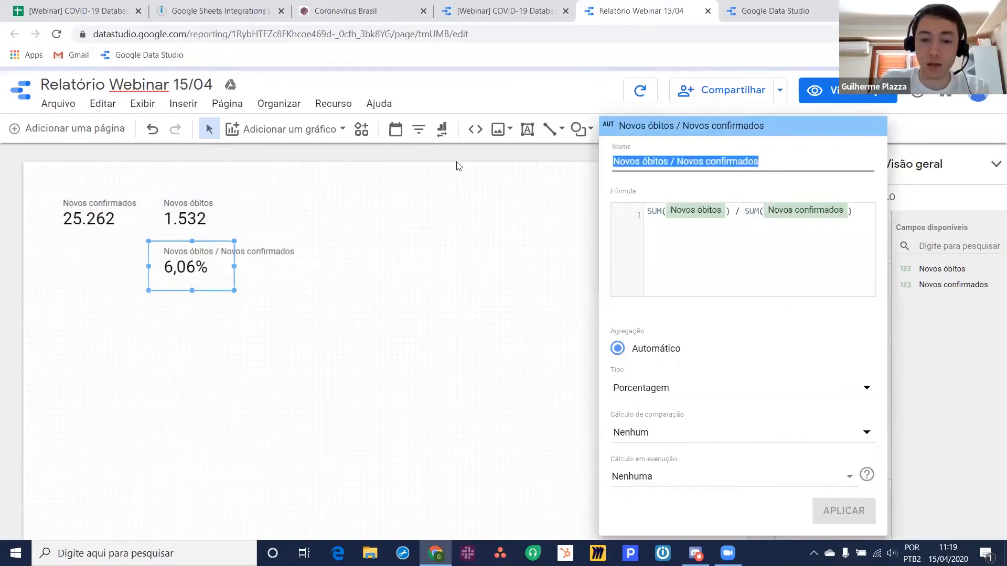
type("Letalidade")
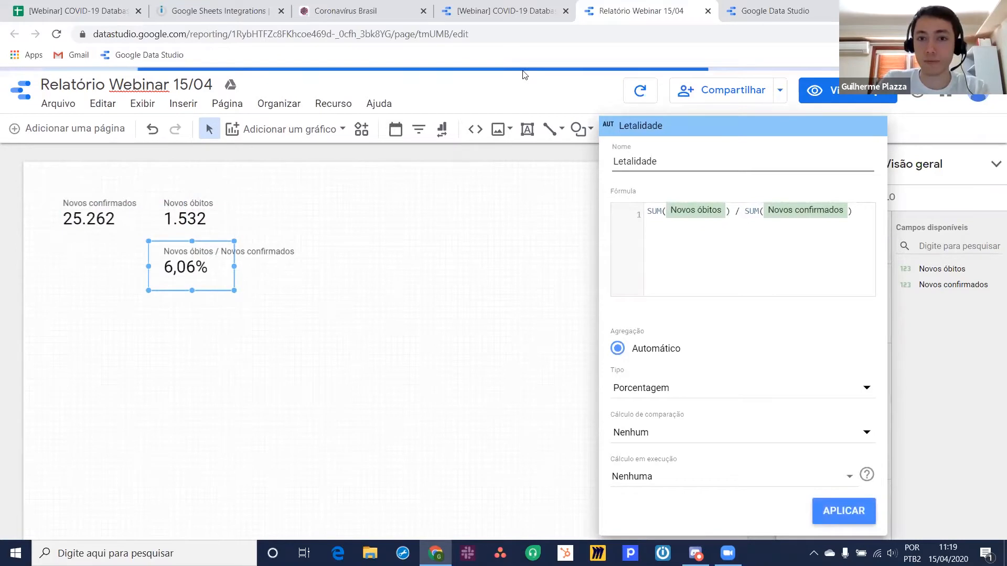
left_click(308, 327)
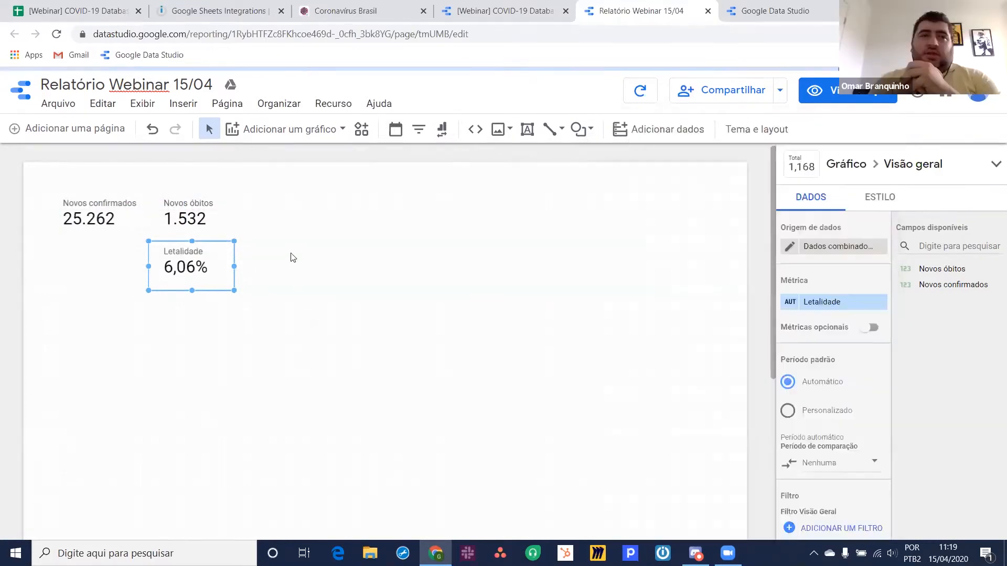
left_click(292, 257)
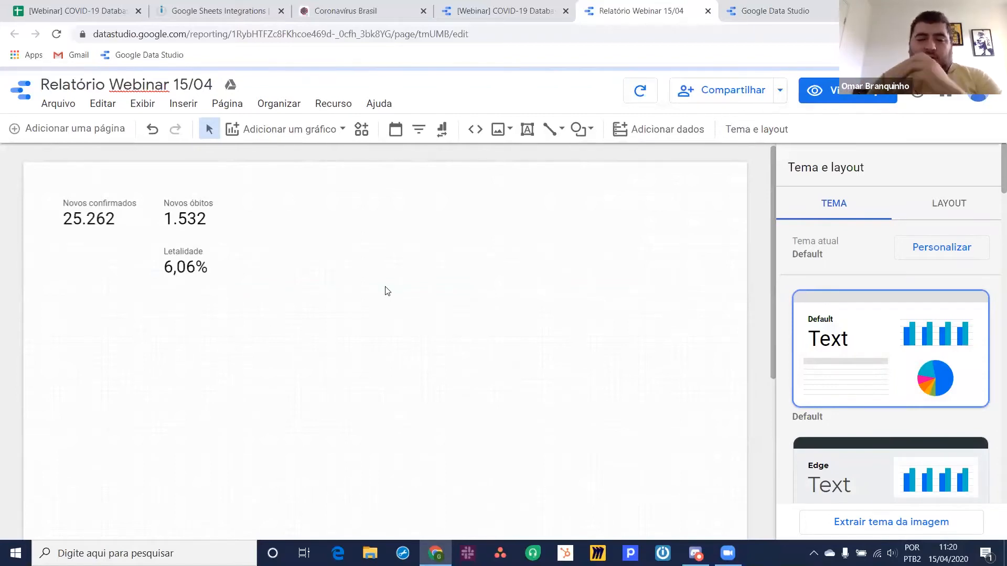
Add a column chart on the left side of the page, below the scorecards.
left_click(305, 131)
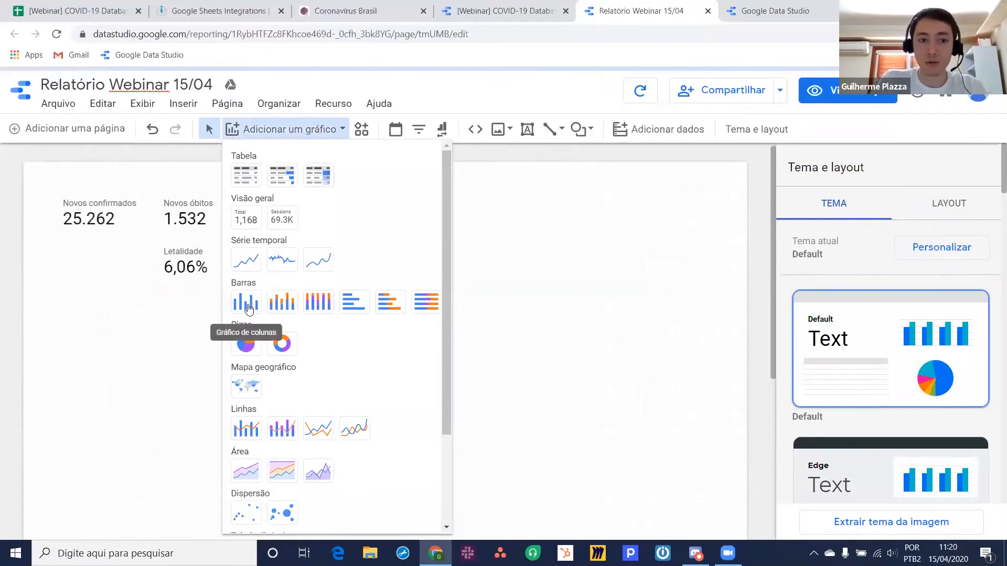
left_click(247, 303)
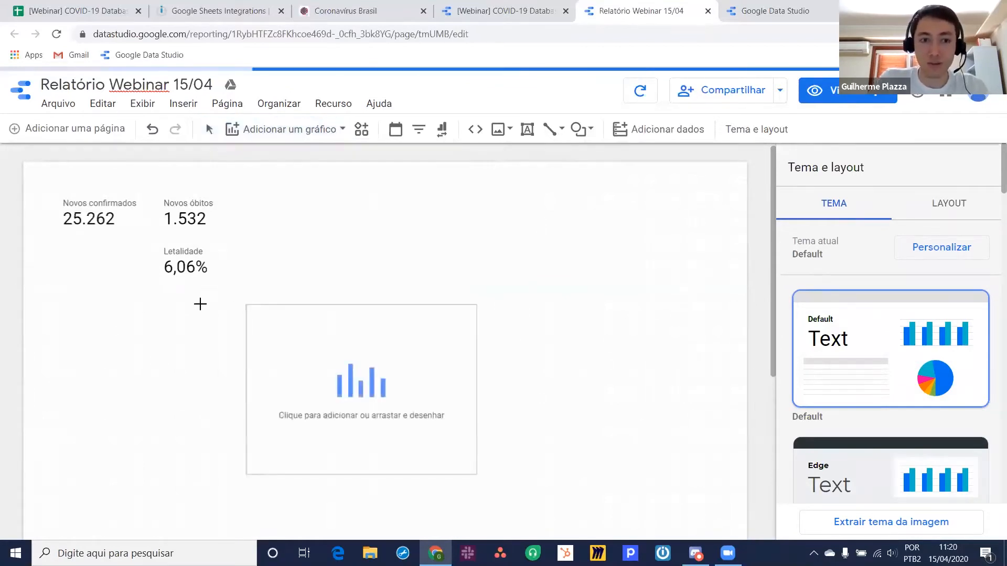
left_click(48, 307)
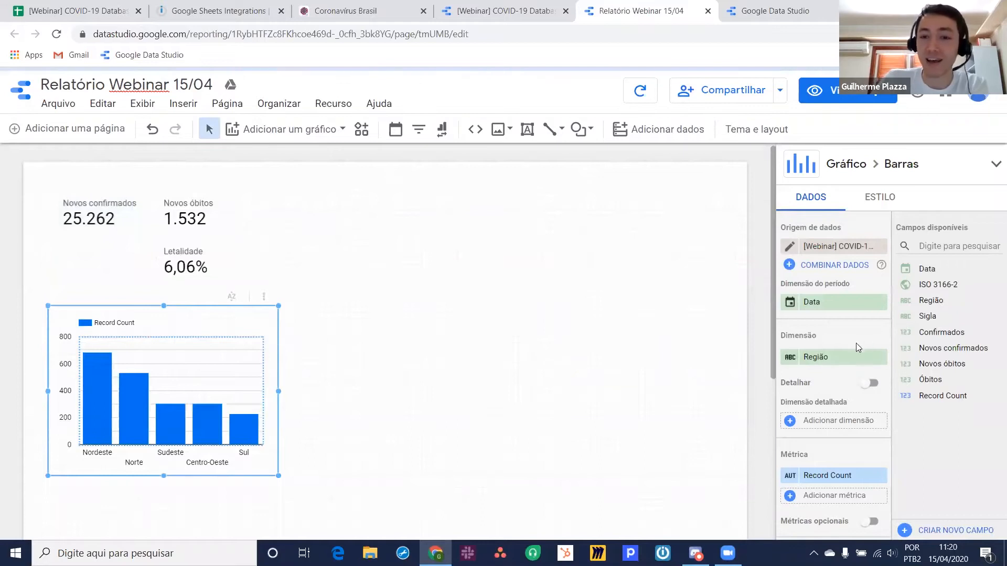
Set the column chart's dimension to Data with Ano/semana granularity.
left_click(834, 362)
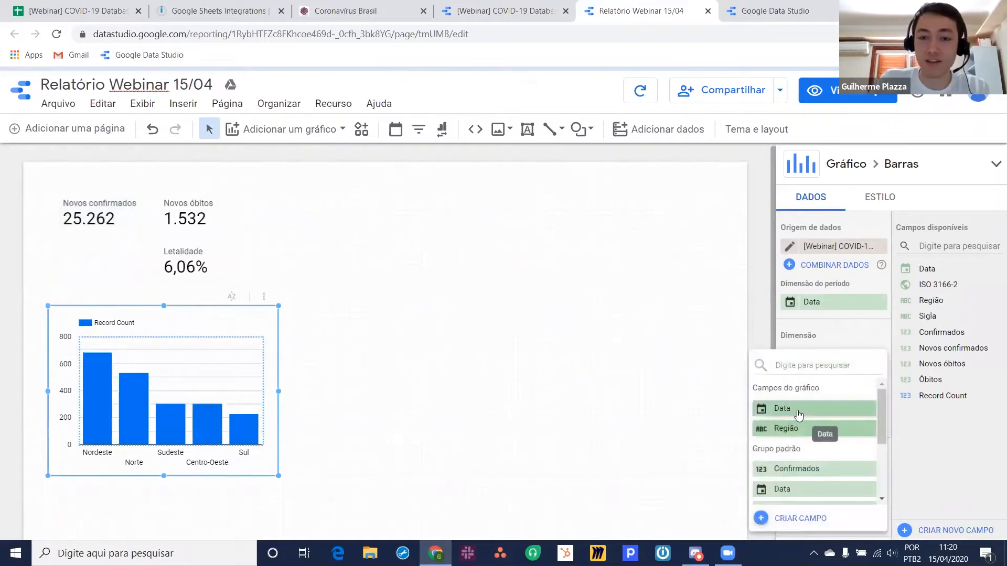
left_click(817, 405)
left_click(789, 357)
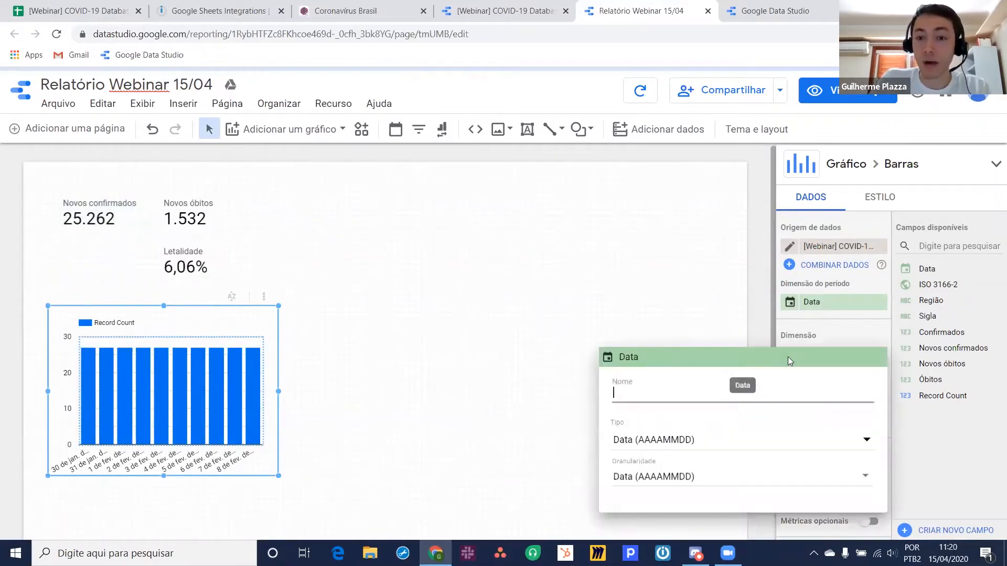
left_click(680, 444)
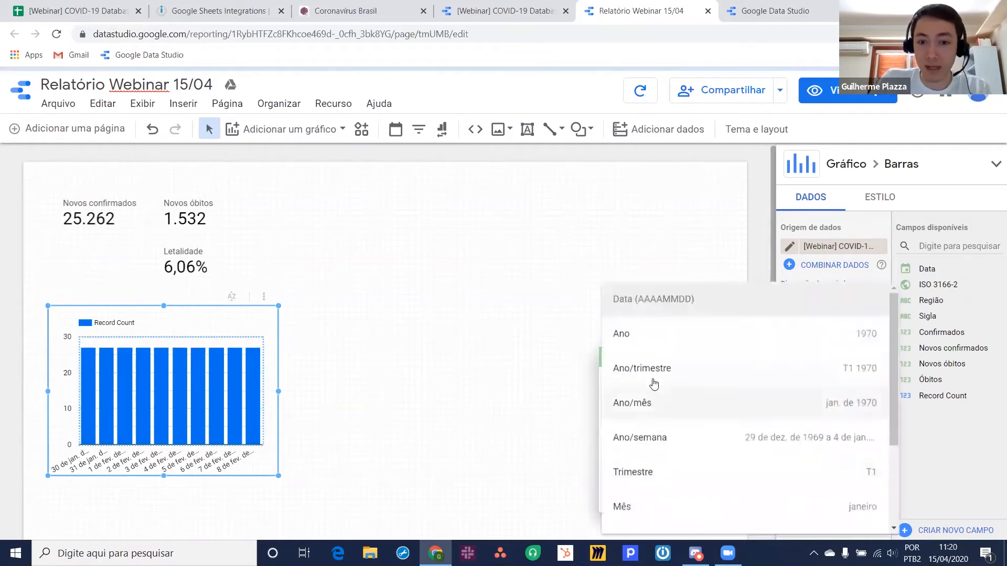
left_click(663, 437)
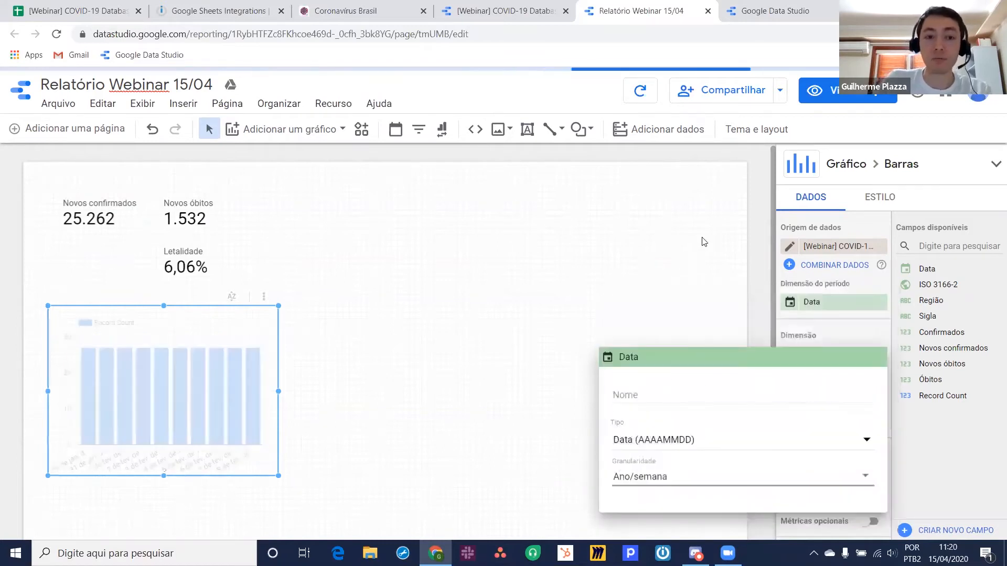
left_click(704, 241)
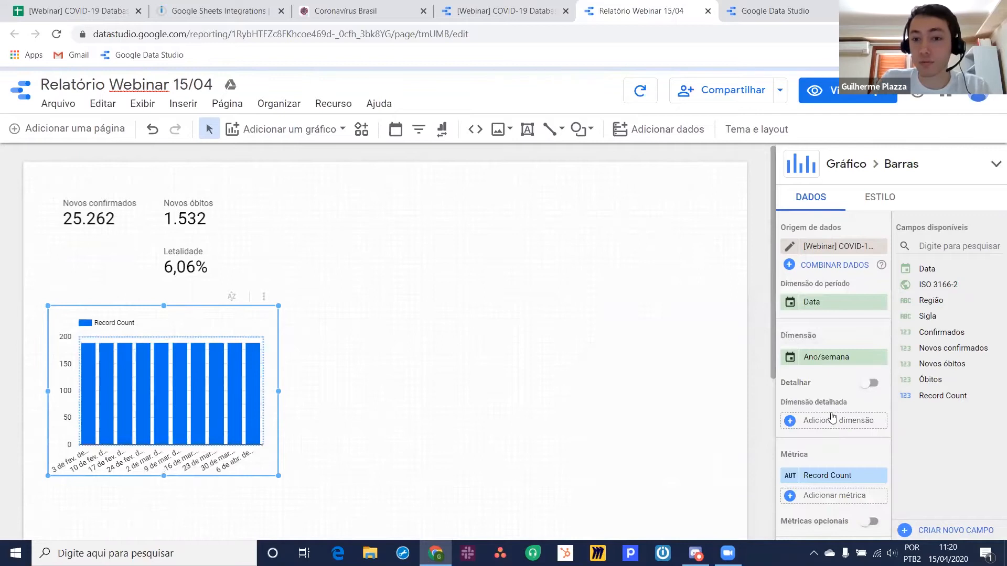
left_click(834, 421)
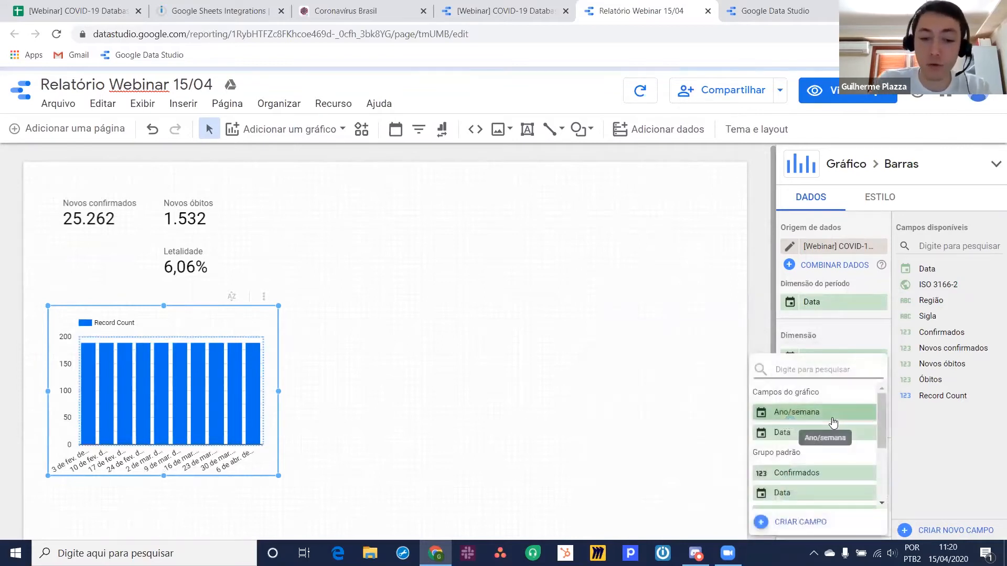
type("confi")
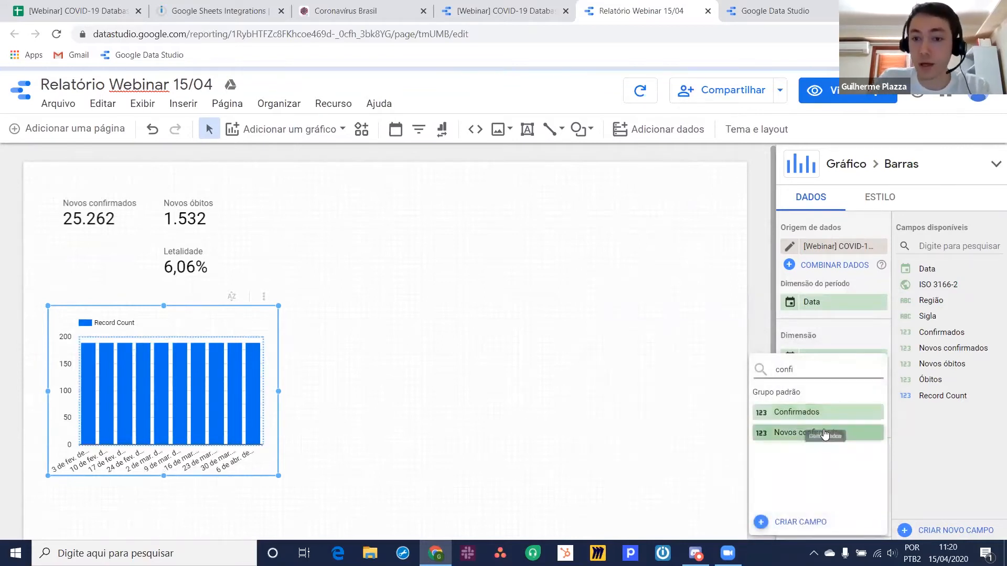
left_click(823, 433)
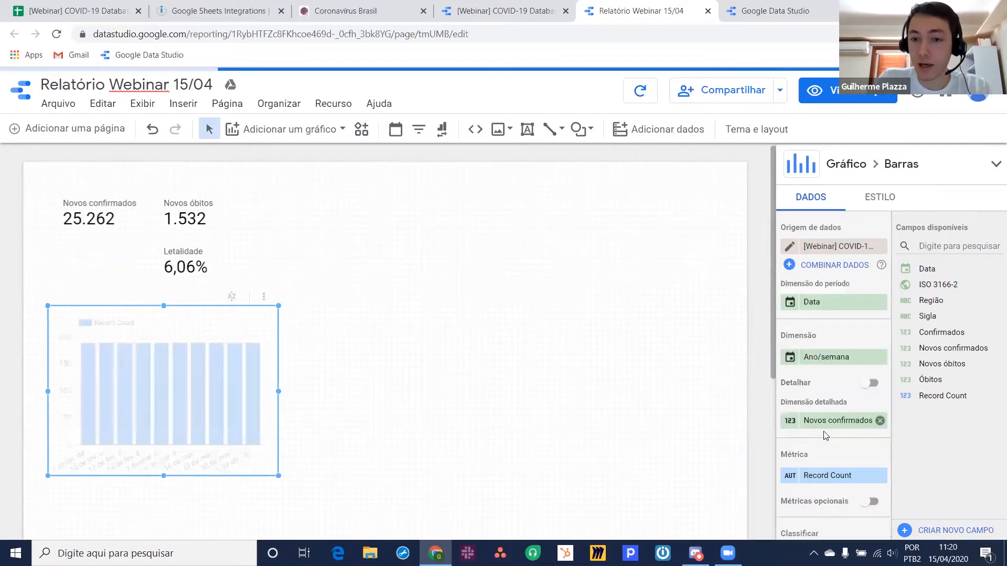
left_click(880, 420)
Set the column chart's metric to Novos confirmados and add Novos óbitos as a second metric.
left_click(845, 476)
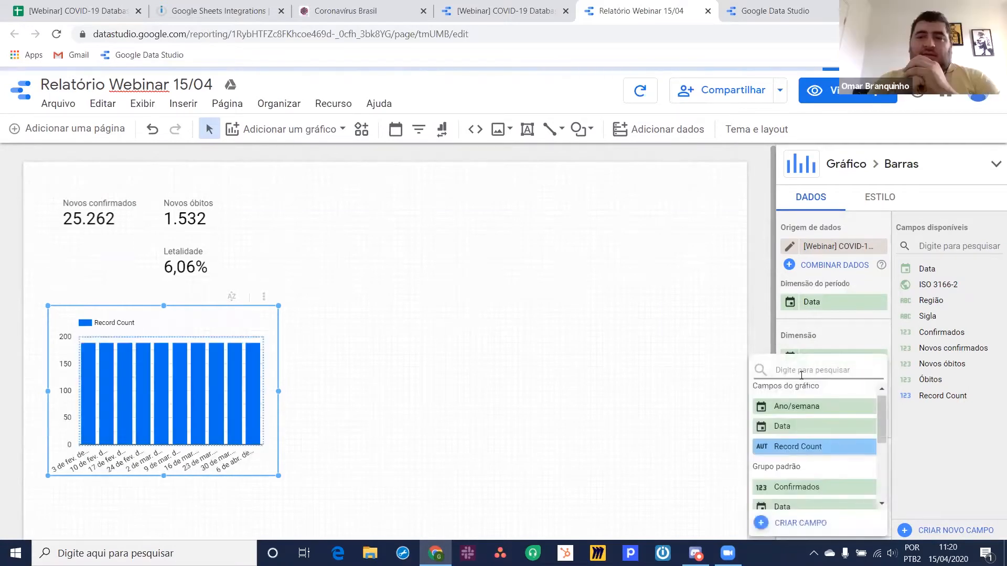
type("confi")
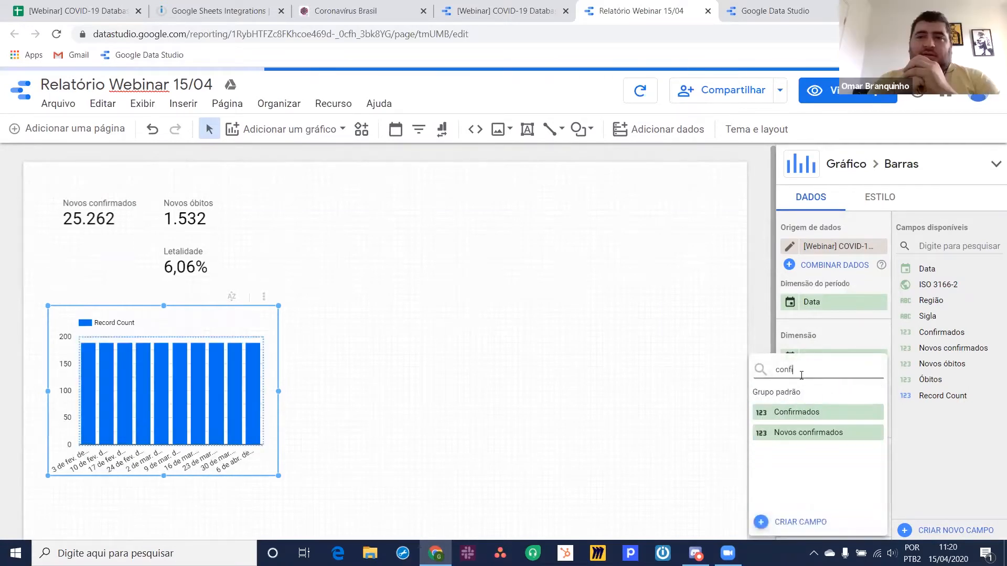
left_click(793, 432)
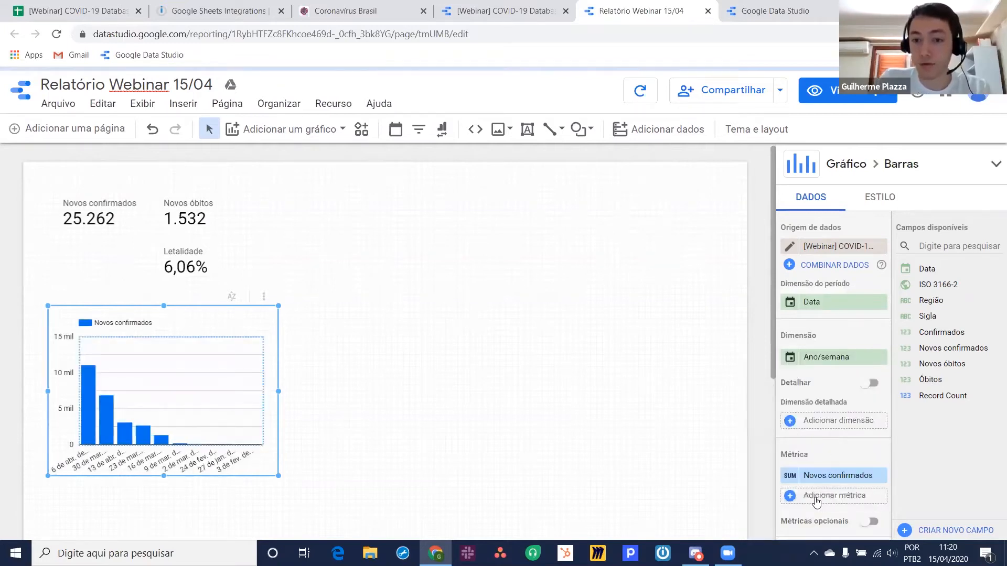
left_click(816, 496)
type("óbitos")
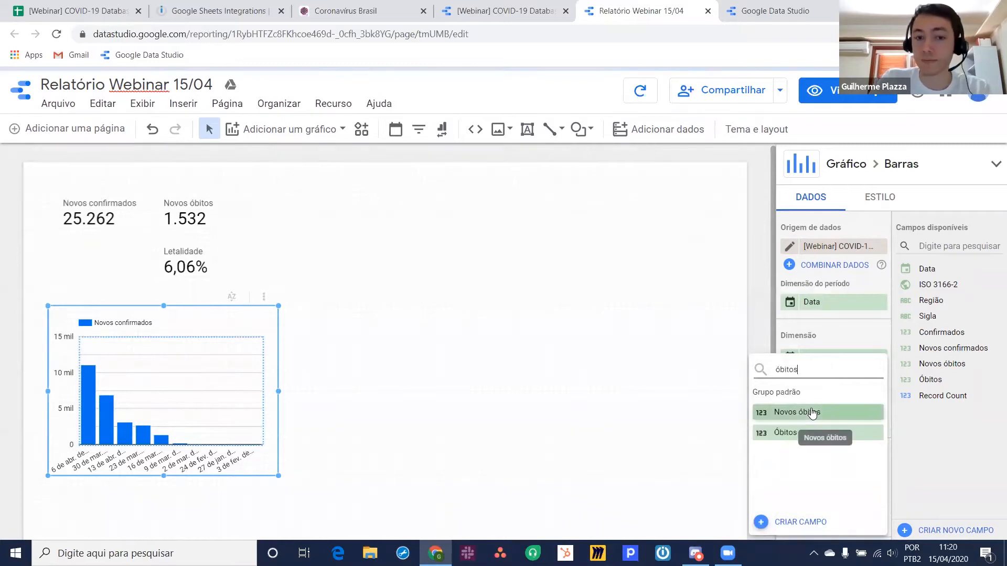
left_click(810, 412)
scroll(812, 412, "down", 5)
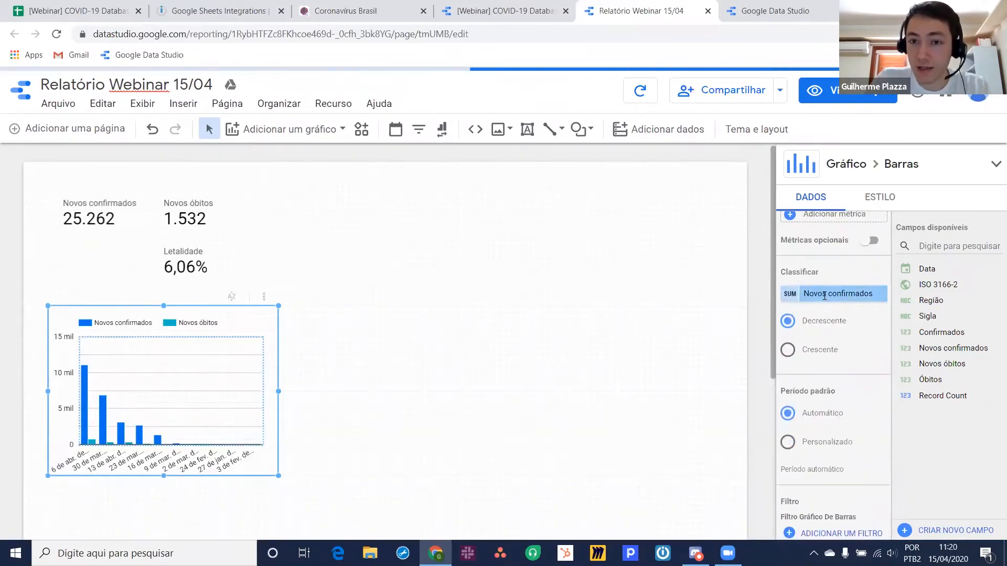
Sort the column chart by Ano/semana in ascending order.
left_click(822, 295)
left_click(811, 386)
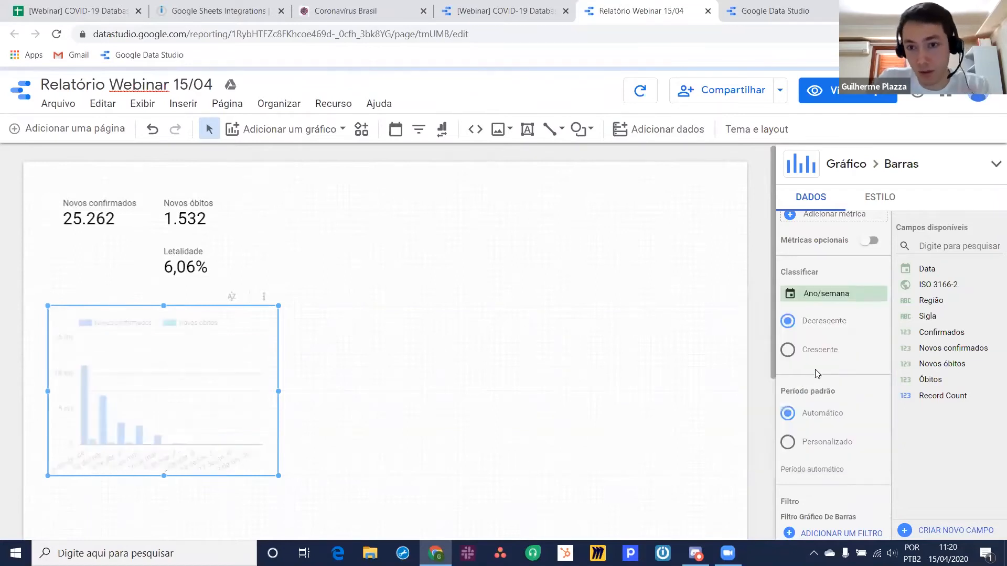
left_click(814, 349)
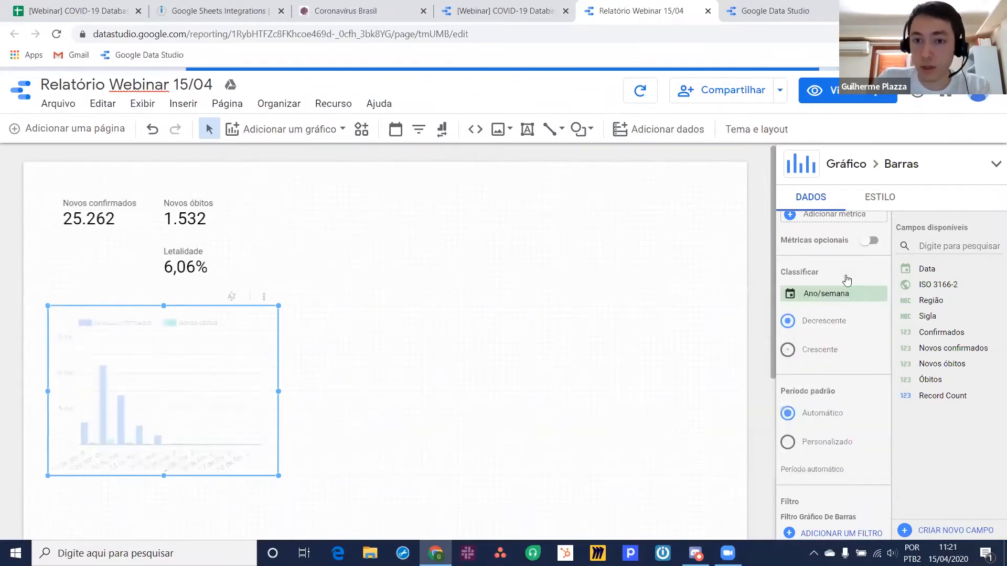
Set the column chart to show 15 bars and display its data labels.
left_click(880, 199)
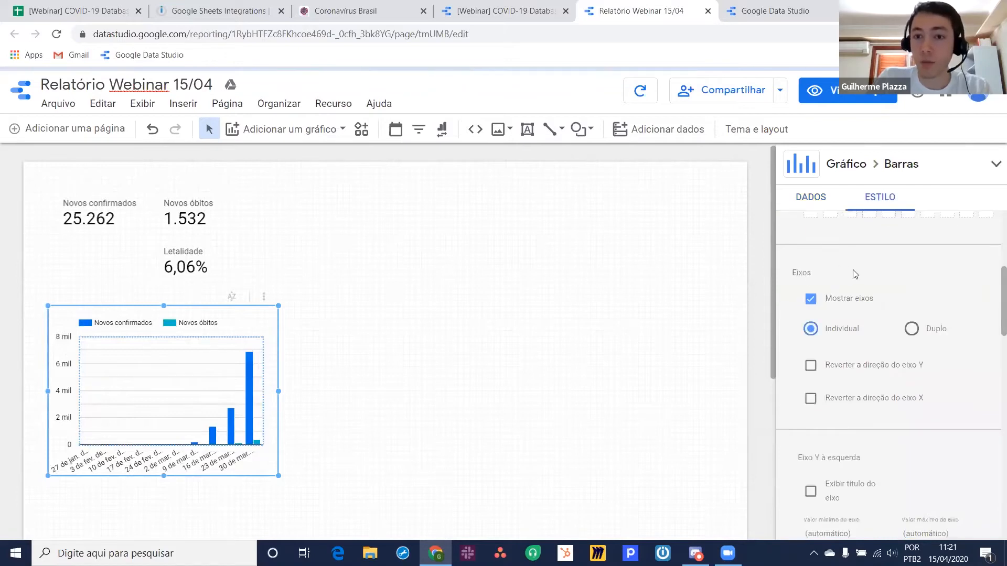
left_click_drag(821, 294, 794, 302)
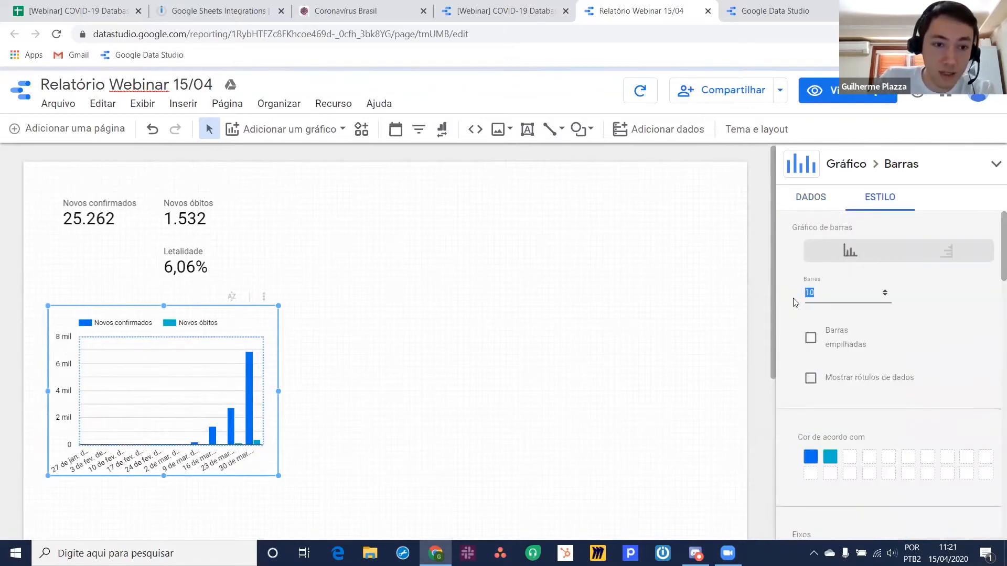
type("15")
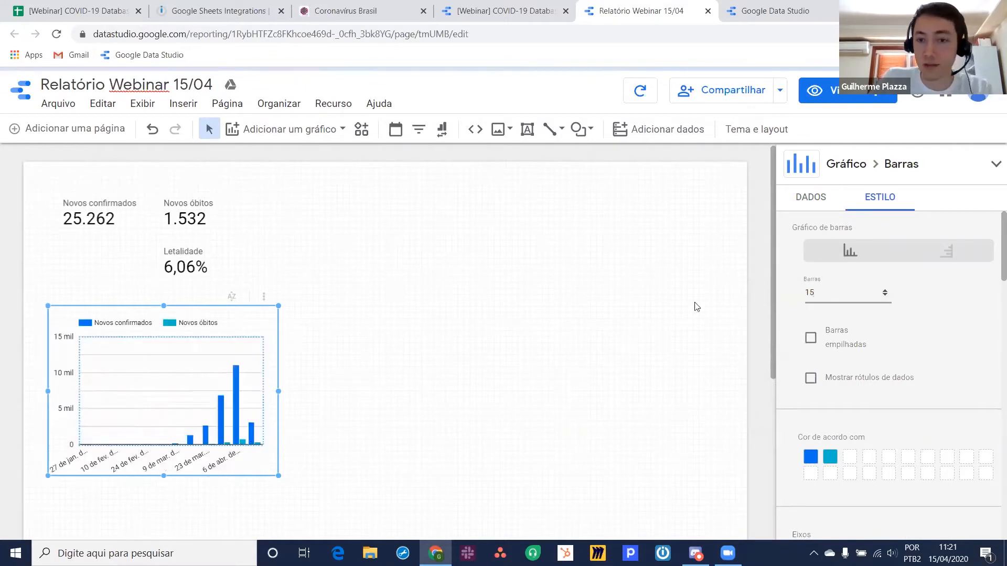
left_click(812, 380)
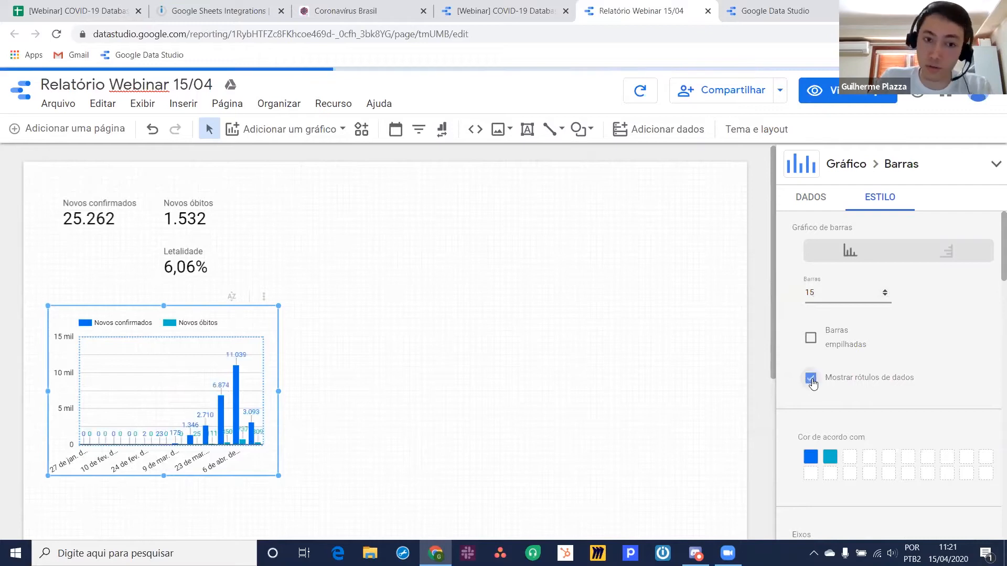
Change the colour of the Novos óbitos series in the column chart to red.
left_click(836, 453)
scroll(821, 513, "down", 1)
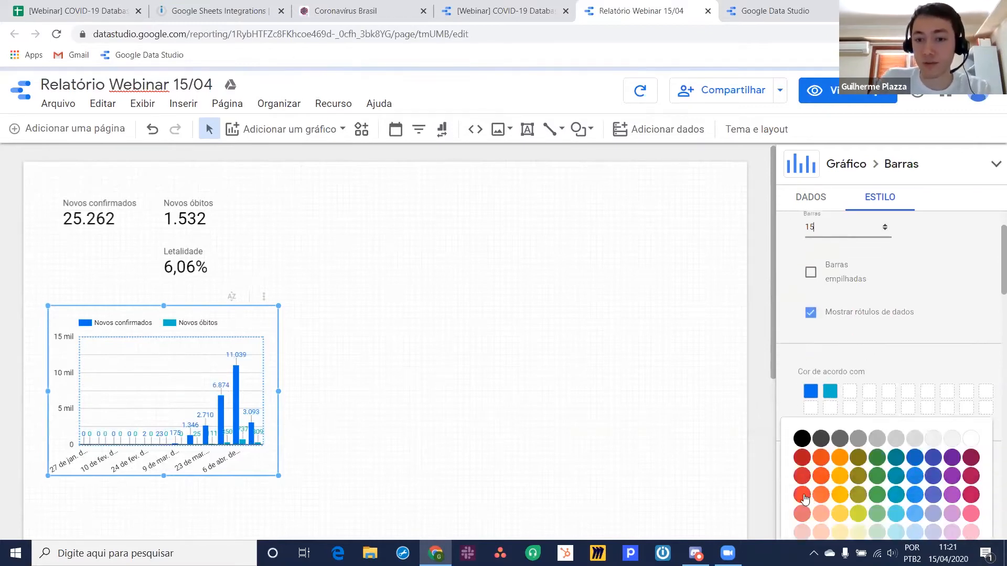
left_click(804, 495)
left_click(755, 372)
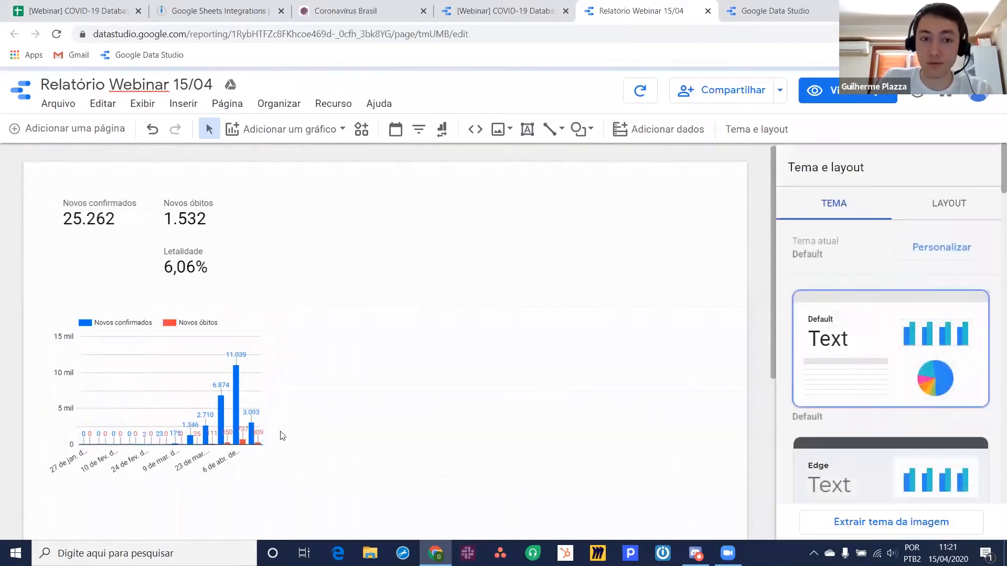
Preview the report in view mode to check the scorecards and column chart, and return to editing.
left_click(261, 372)
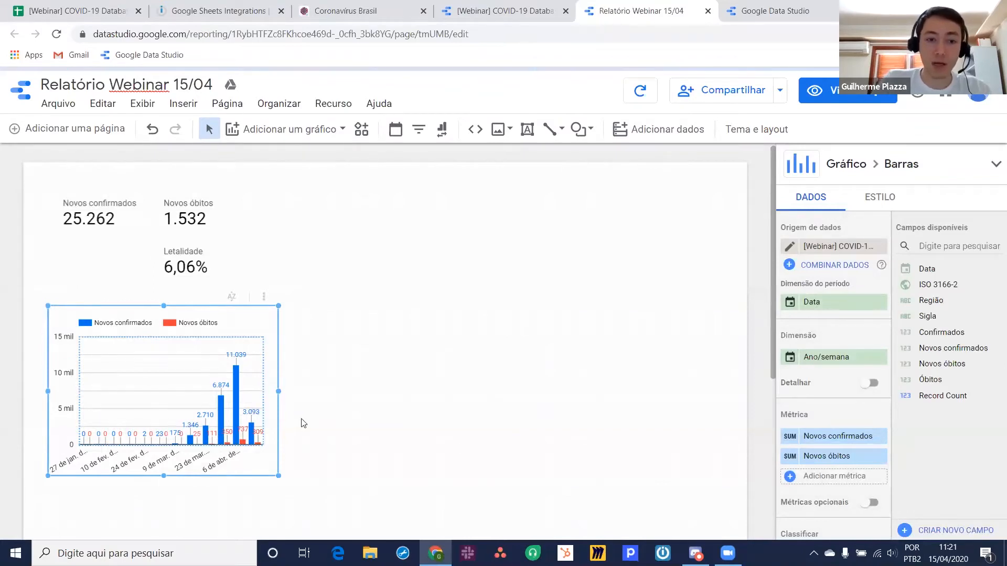
left_click(831, 84)
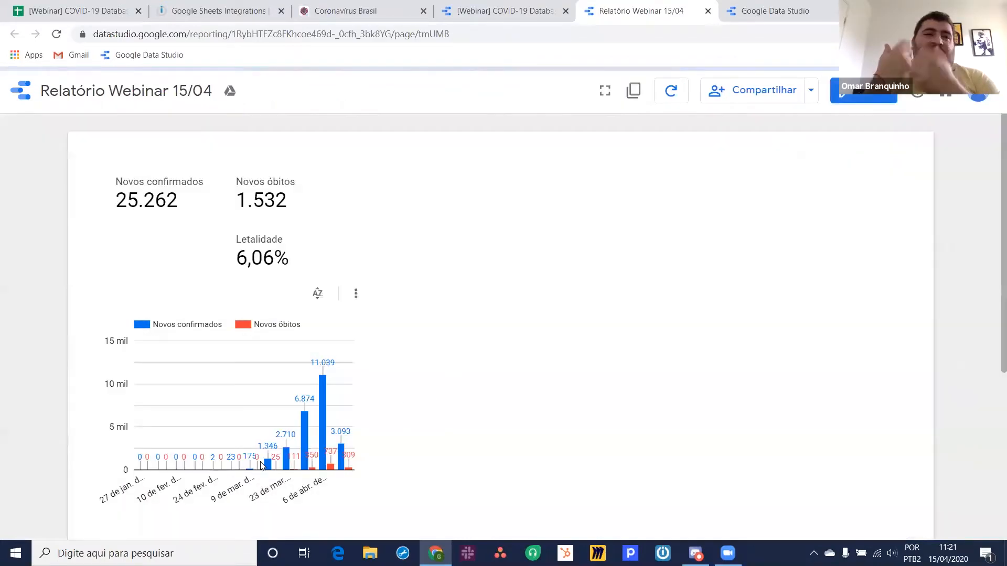
scroll(294, 440, "down", 1)
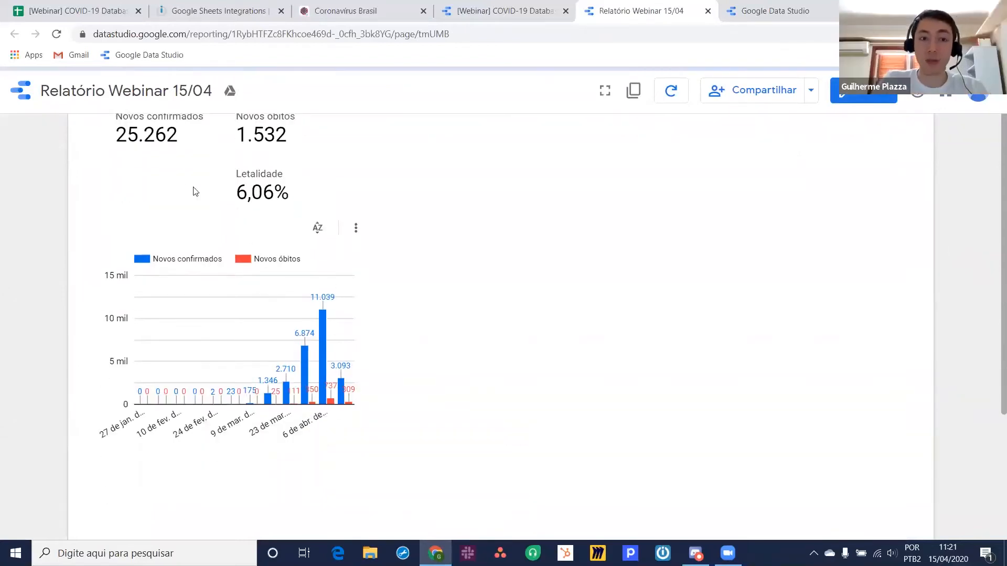
scroll(180, 169, "up", 1)
scroll(355, 194, "up", 1)
left_click(841, 98)
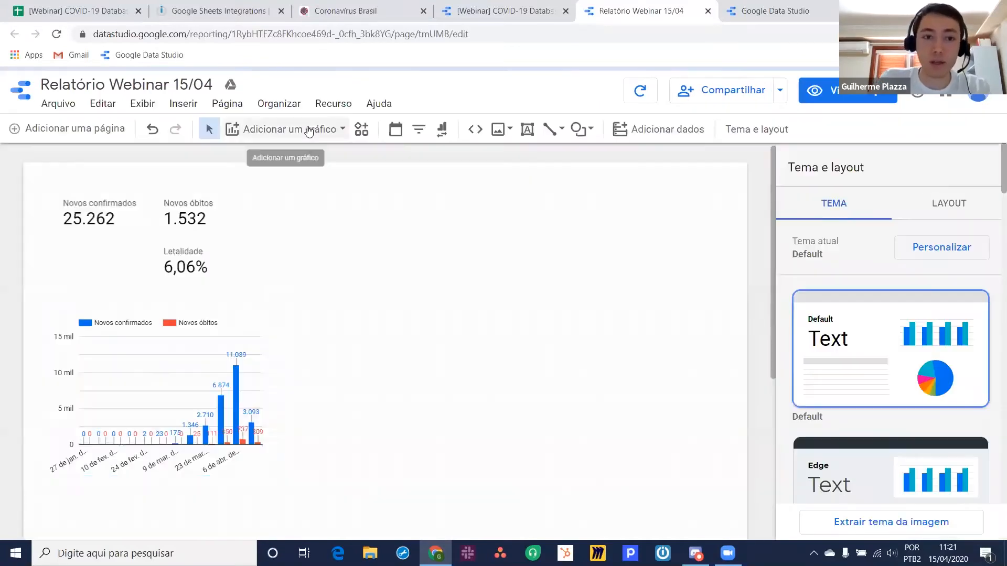
Add a time series chart beside the column chart and widen it to reach the page's right edge.
left_click(310, 129)
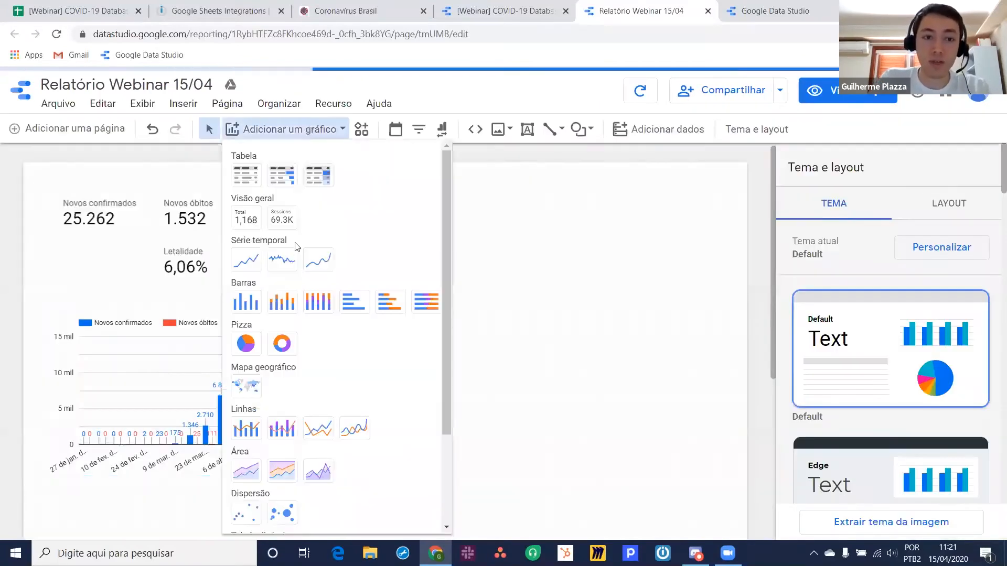
left_click(254, 264)
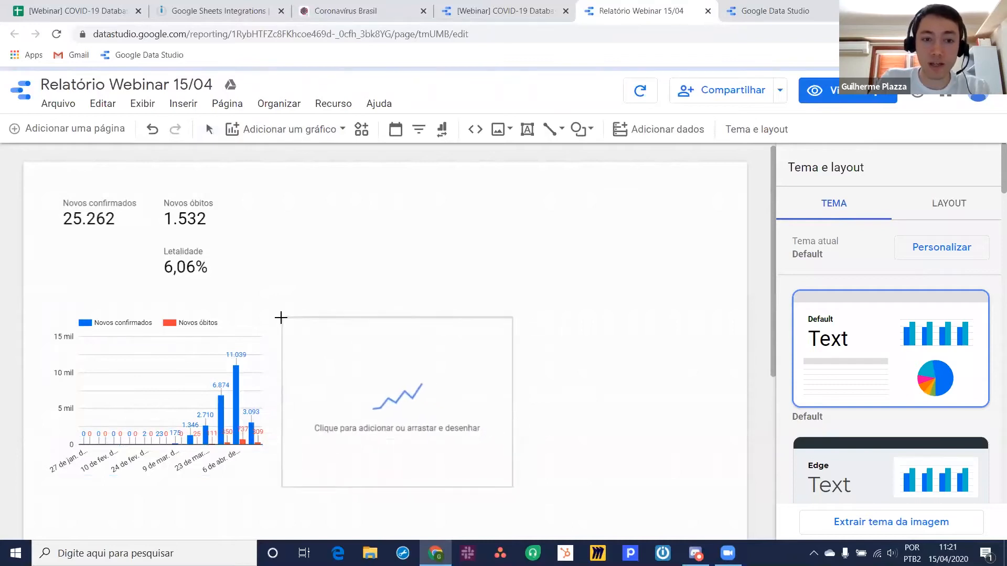
left_click(295, 313)
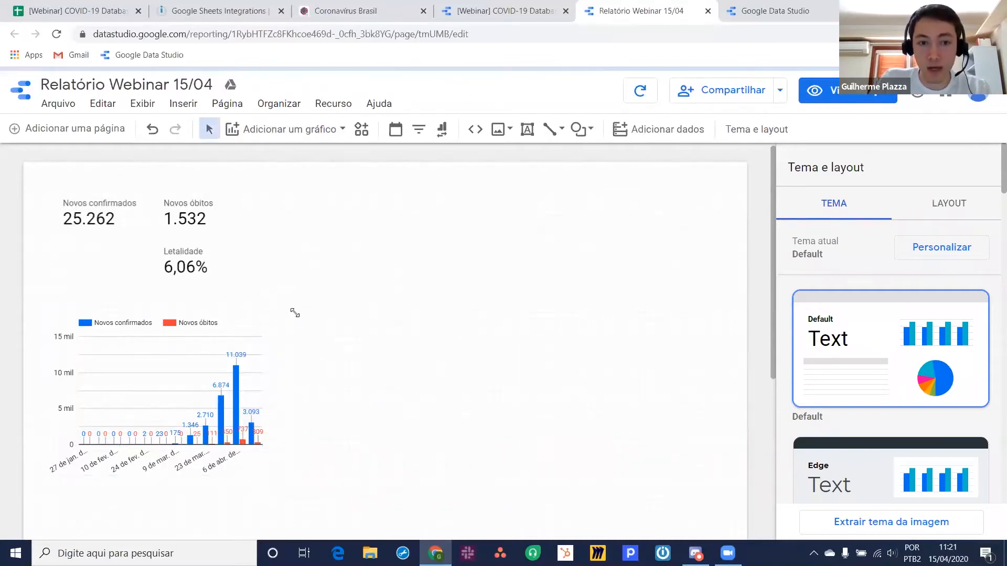
left_click_drag(524, 397, 739, 397)
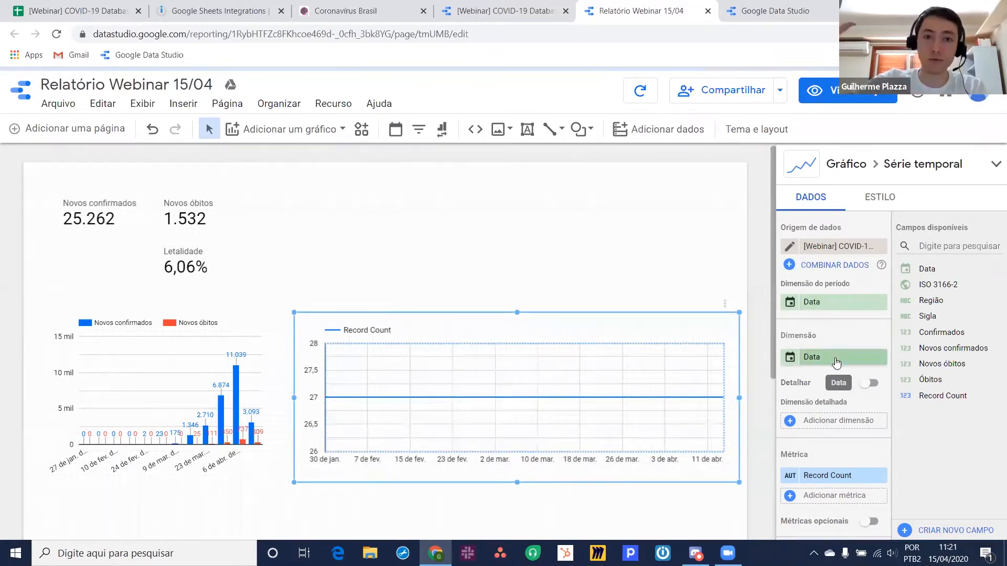
Set the time series chart's metric to Novos confirmados and add Novos óbitos as a second metric.
left_click(835, 474)
type("confirma")
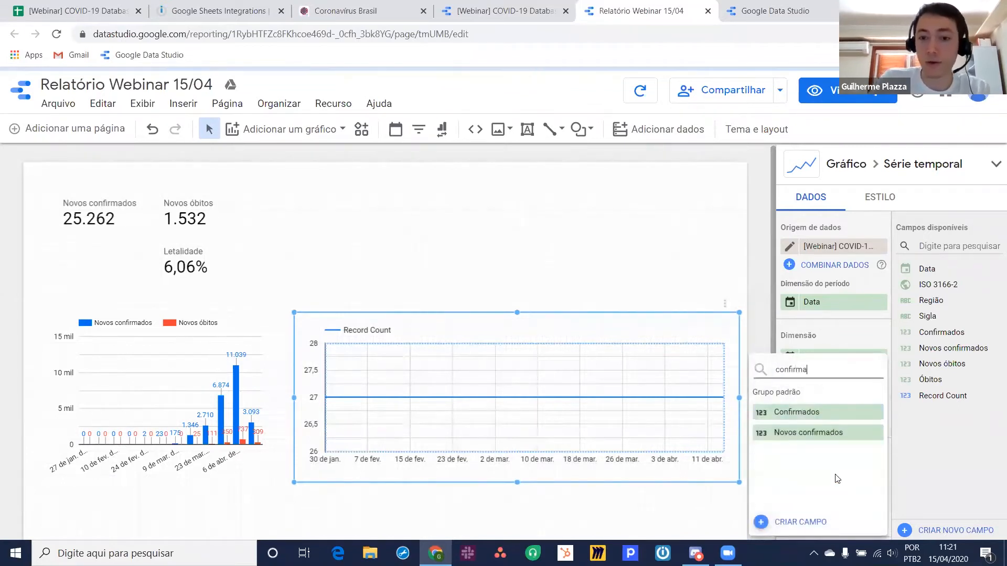
left_click(816, 433)
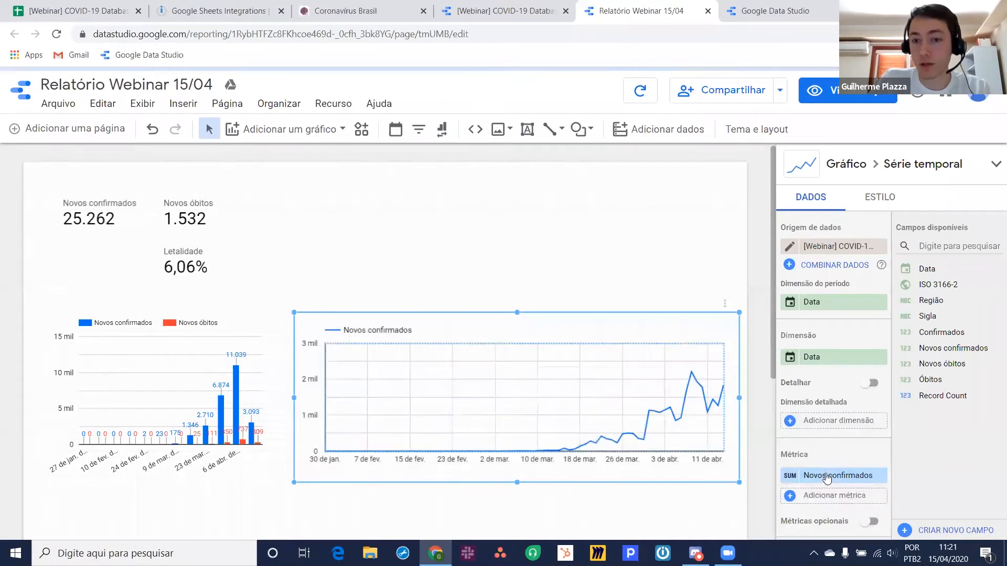
left_click(823, 497)
type("óbitos")
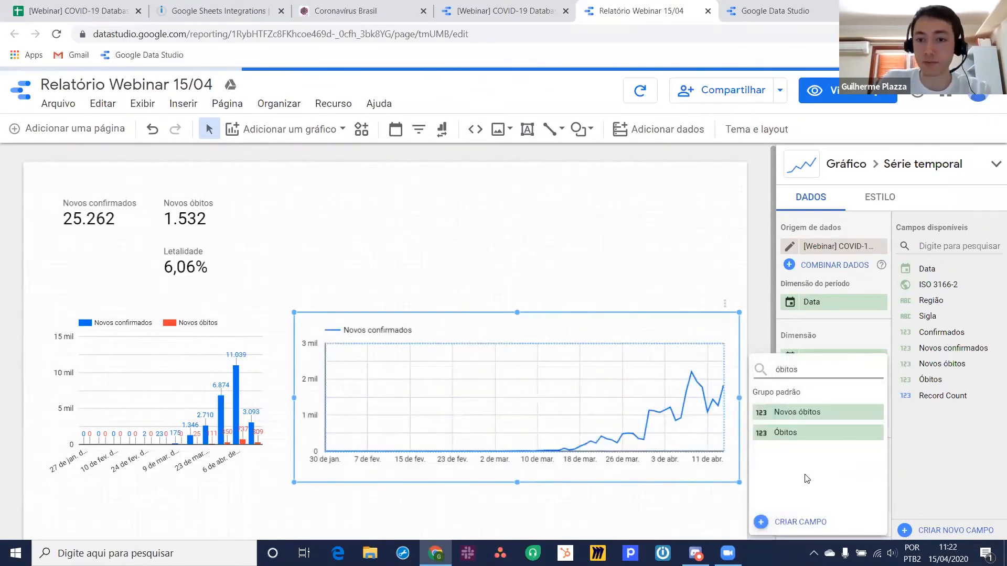
left_click(808, 412)
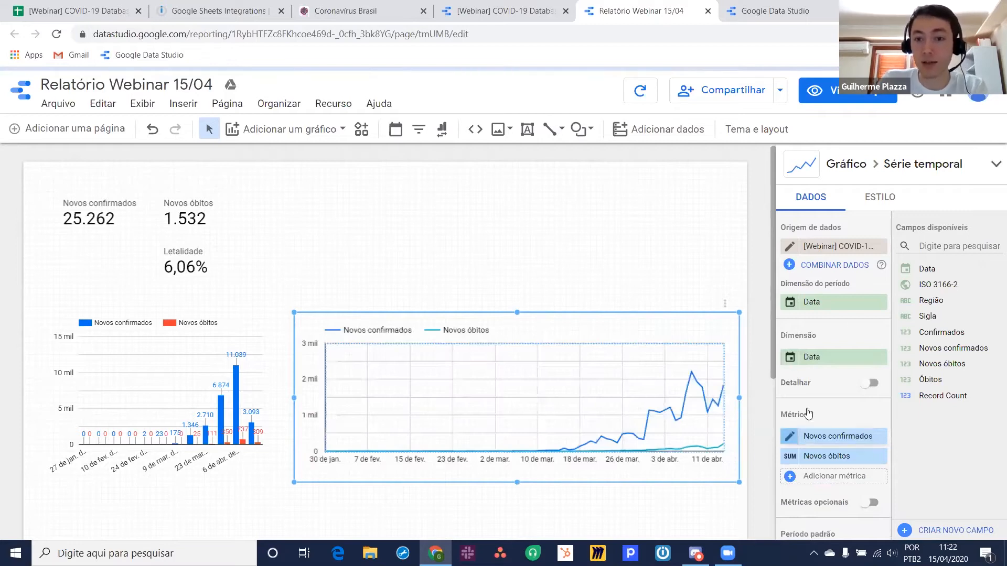
Make both series of the time series chart cumulative.
left_click(880, 197)
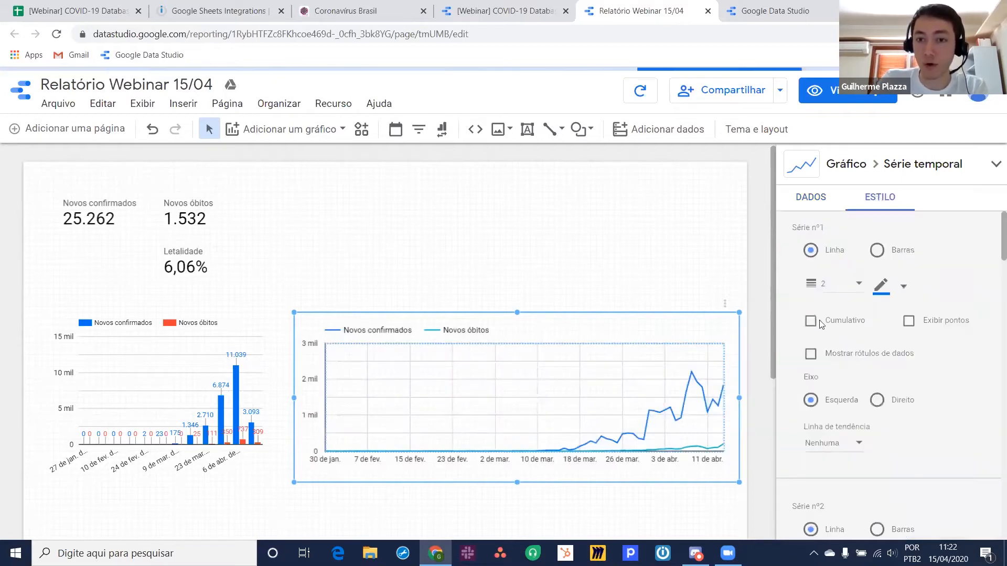
left_click(810, 319)
scroll(863, 310, "down", 1)
scroll(863, 311, "down", 2)
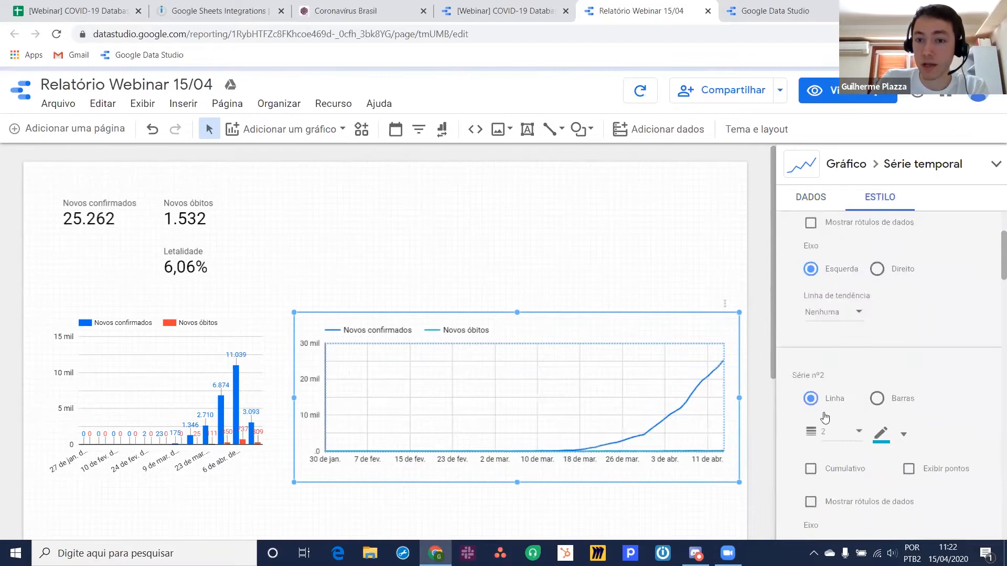
scroll(831, 412, "down", 1)
left_click(810, 403)
Colour the time series chart's Novos óbitos line red and assign that series to the right axis.
left_click(887, 372)
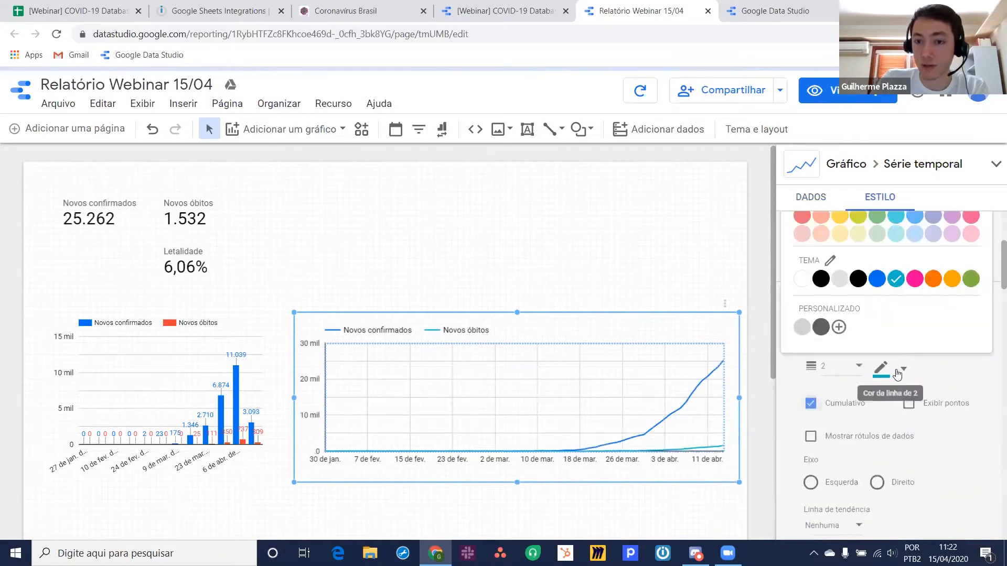
scroll(810, 315, "up", 2)
left_click(805, 320)
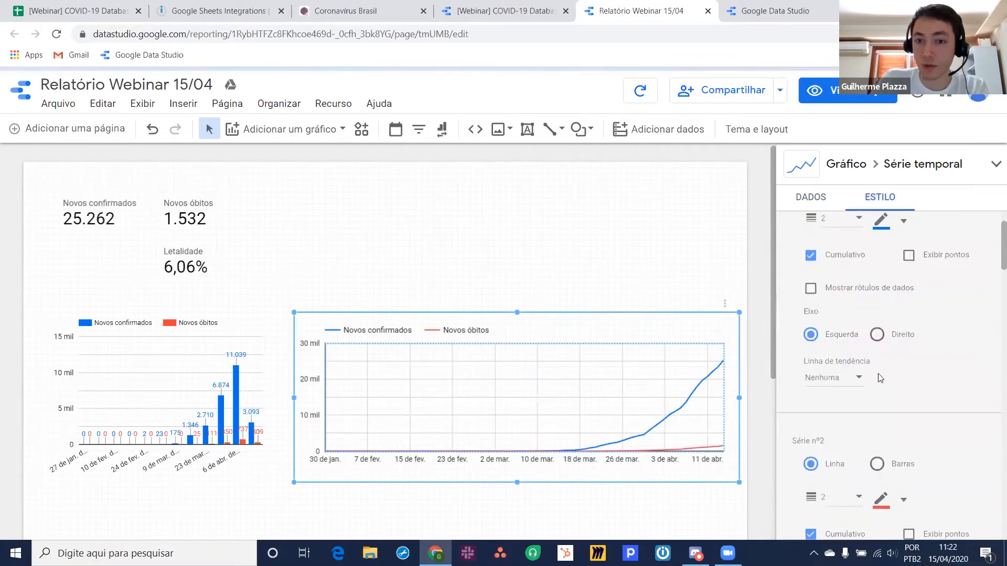
scroll(839, 341, "down", 4)
left_click(877, 325)
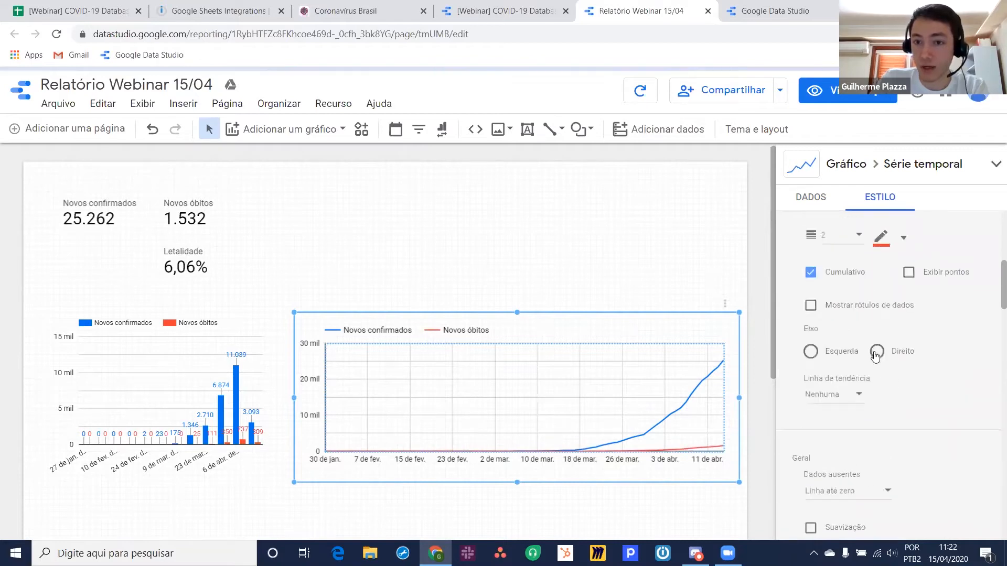
Set the maximum value of the time series chart's right Y axis to 3000.
scroll(920, 331, "down", 6)
scroll(923, 328, "down", 5)
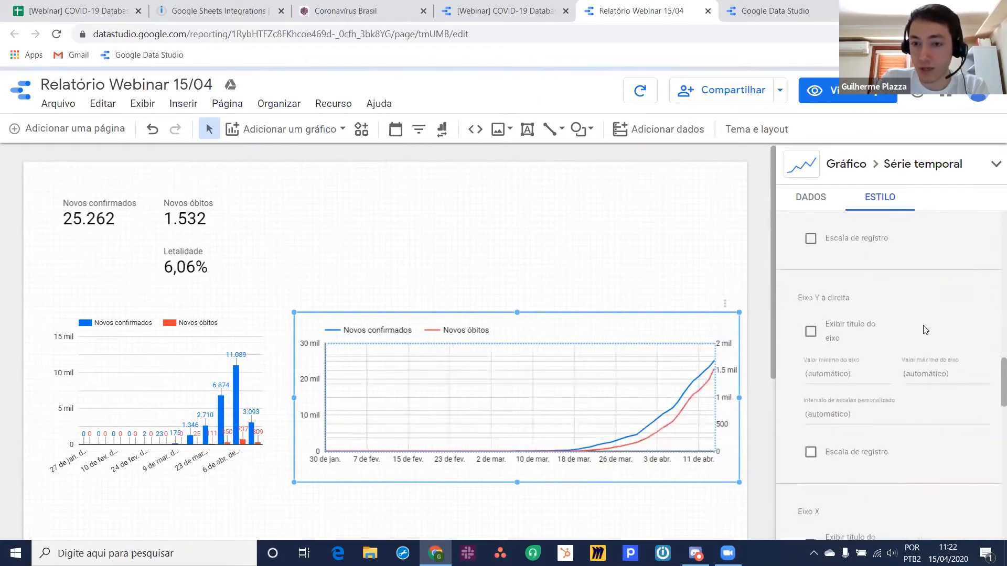
left_click(934, 372)
type("3000")
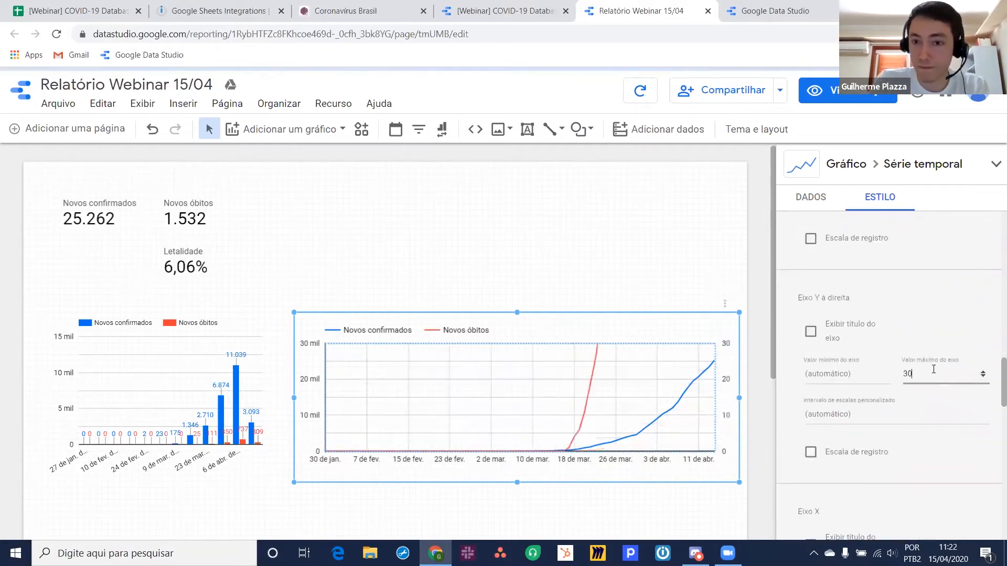
left_click(761, 270)
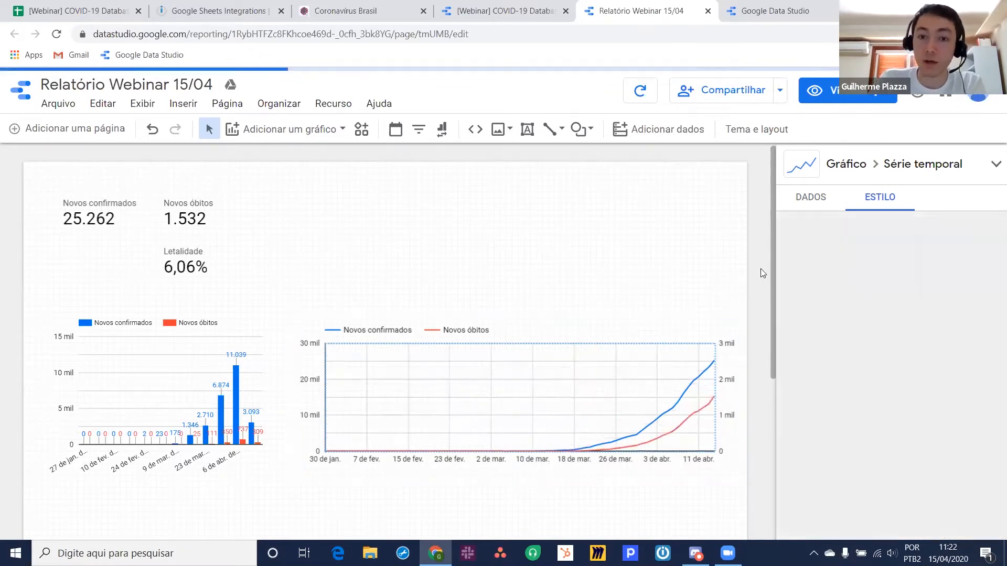
Move the time series chart slightly to the left, closer to the column chart.
left_click(360, 349)
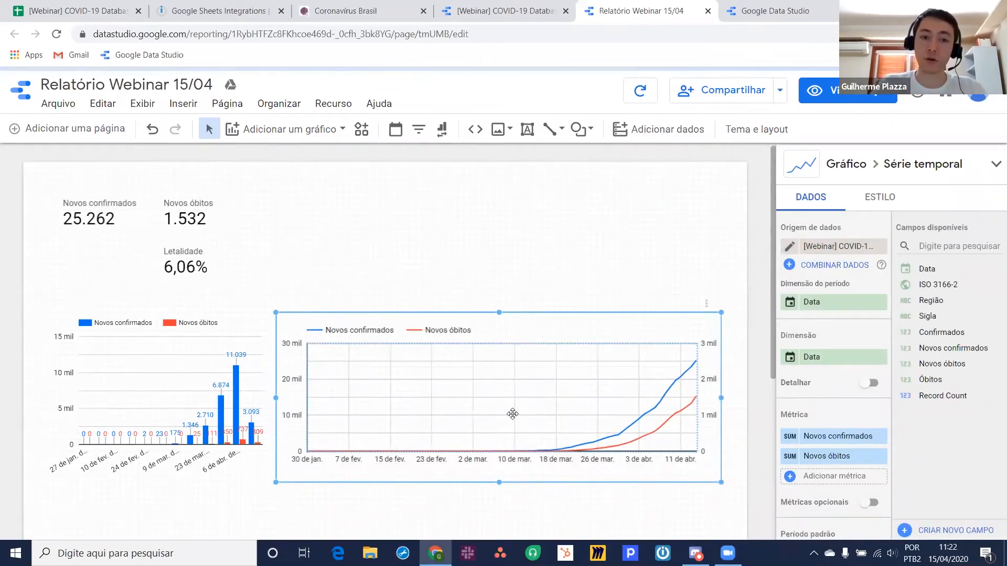
left_click(740, 317)
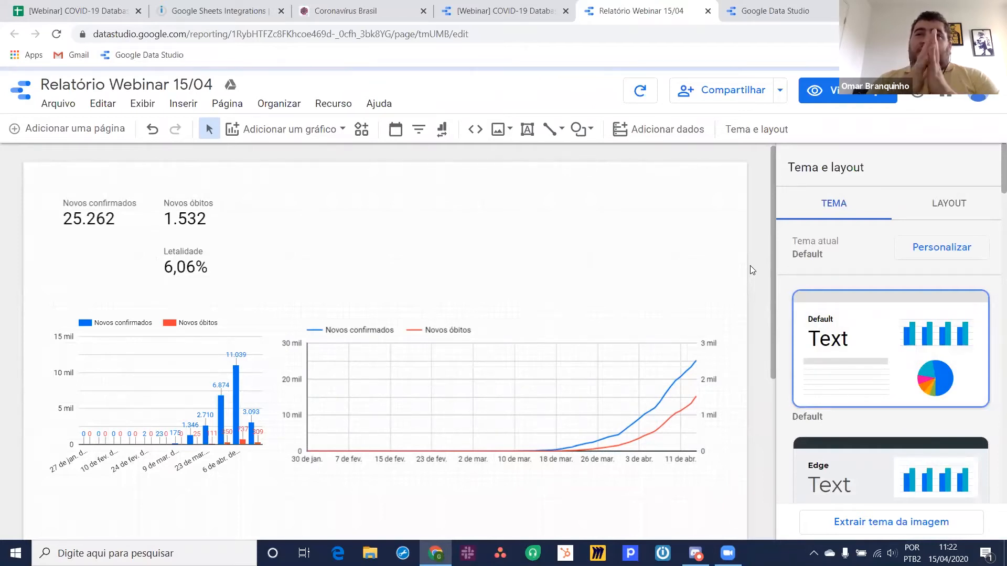
Preview the report in view mode and examine the column chart and the cumulative time series values.
left_click(816, 92)
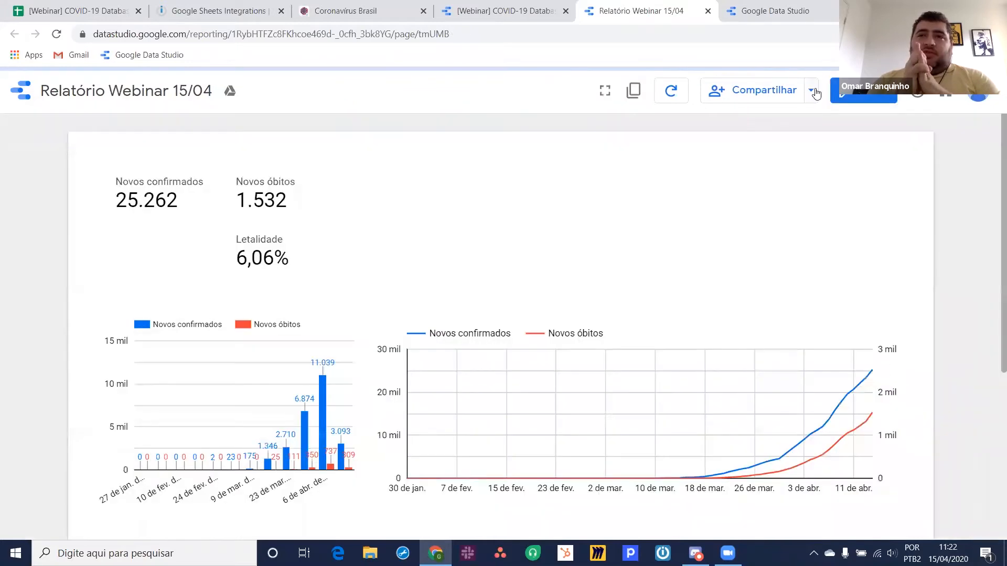
scroll(812, 292, "down", 3)
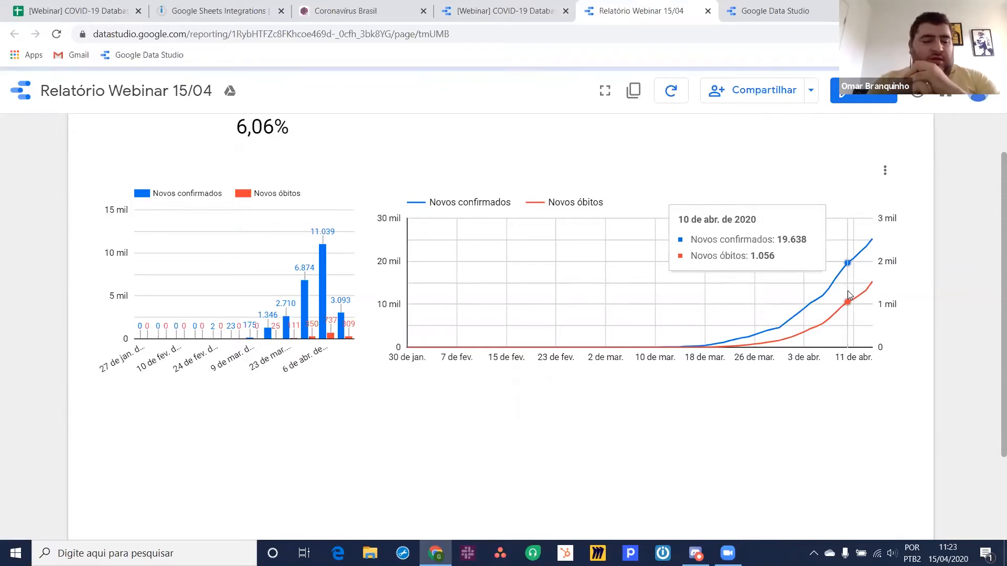
scroll(845, 315, "up", 3)
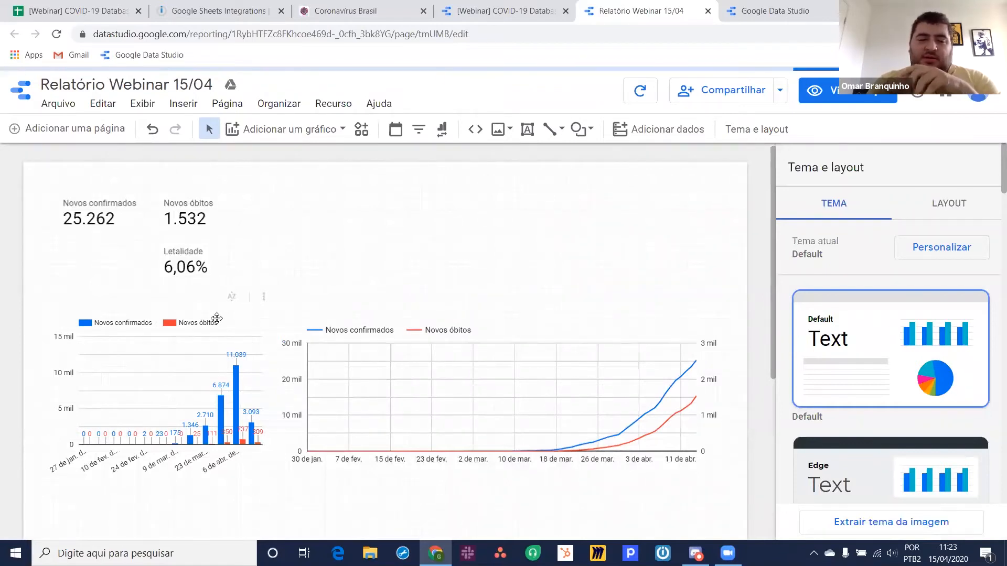
Add a geo map chart to the page above the cumulative time series chart.
left_click(302, 128)
scroll(267, 415, "down", 3)
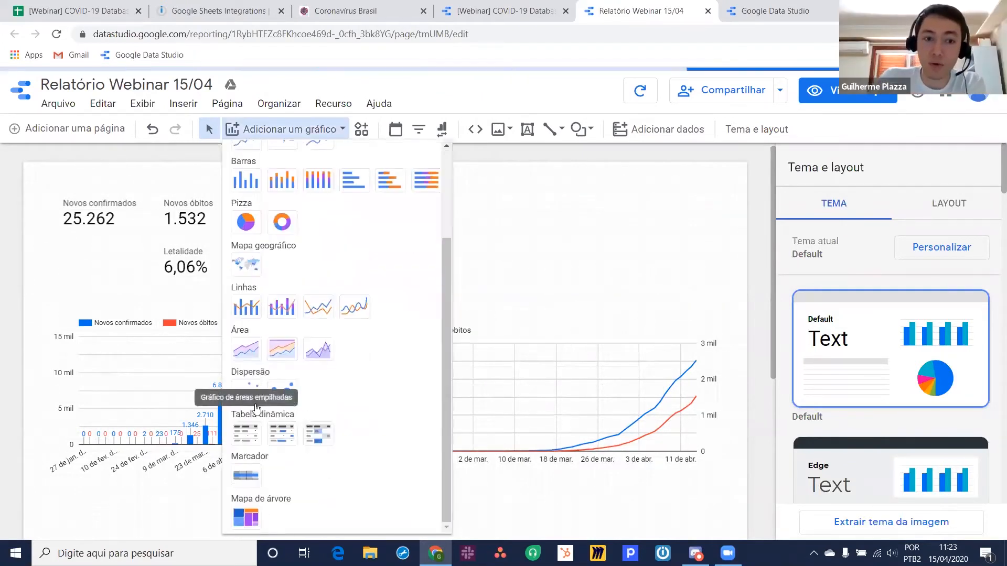
left_click(246, 264)
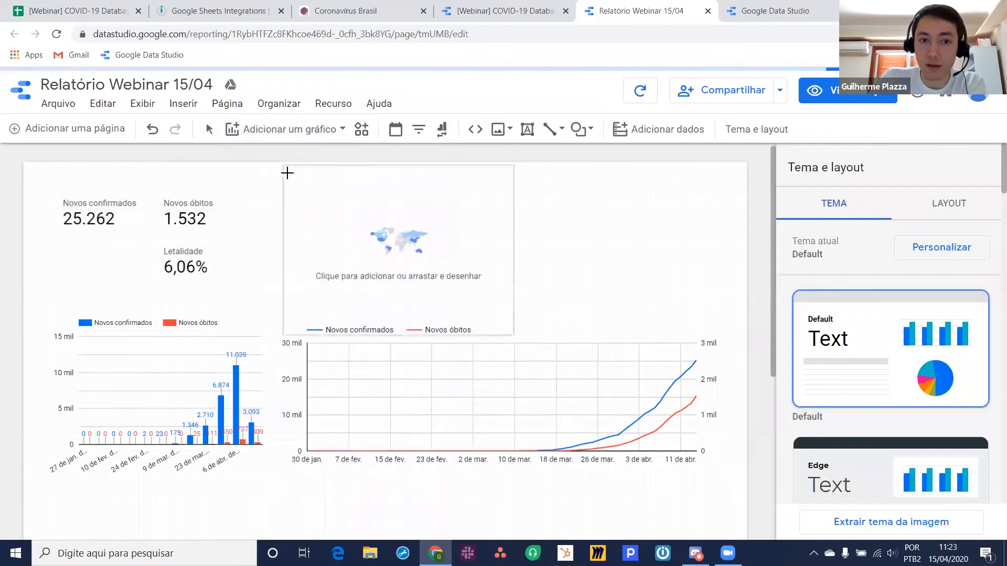
left_click(293, 173)
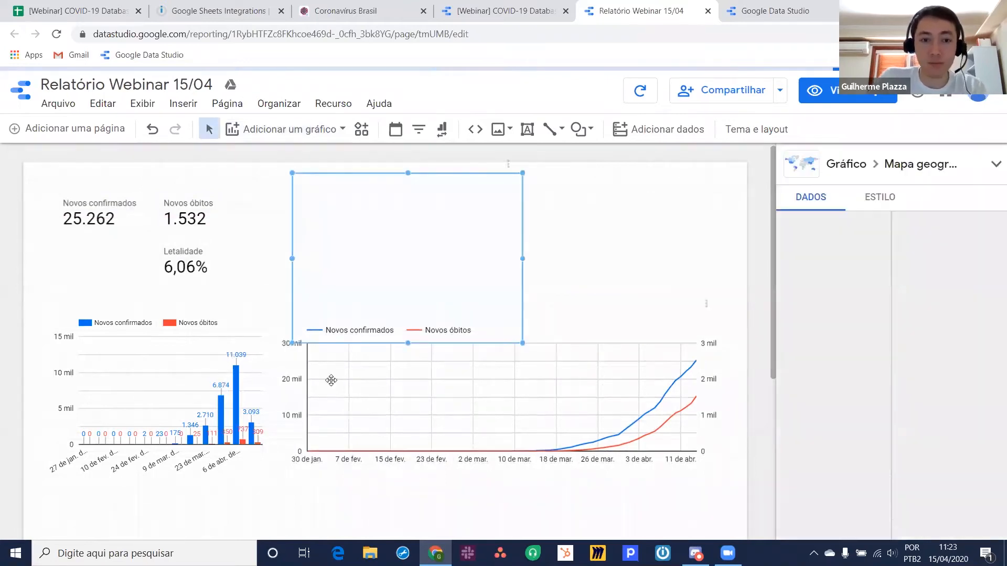
Move the column chart and the time series chart down together to clear space for the geo map.
left_click(201, 383, "ctrl")
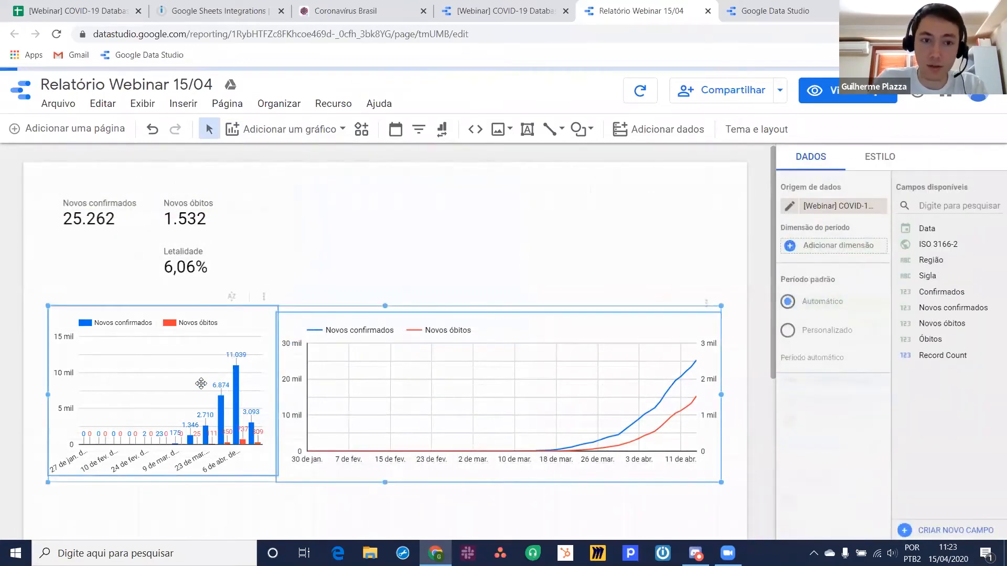
key("Down")
key("Down")
key("Down")
key("Down")
key("Down")
key("Down")
key("Down")
key("Down")
key("Down")
key("Down")
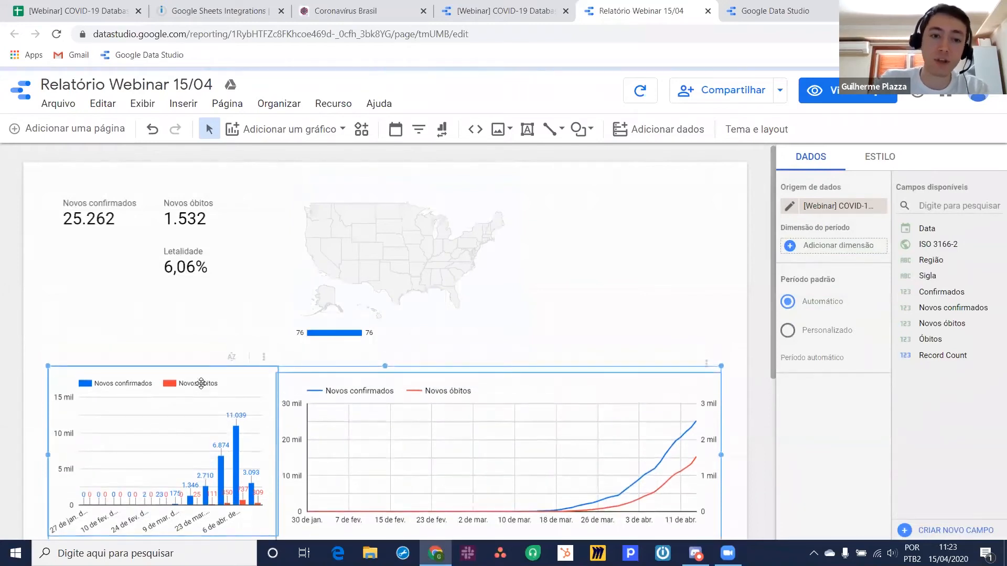
left_click(124, 357)
Go to the [Webinar] COVID-19 Database - regional data source and add a calculated field named Localização (estado).
left_click(78, 10)
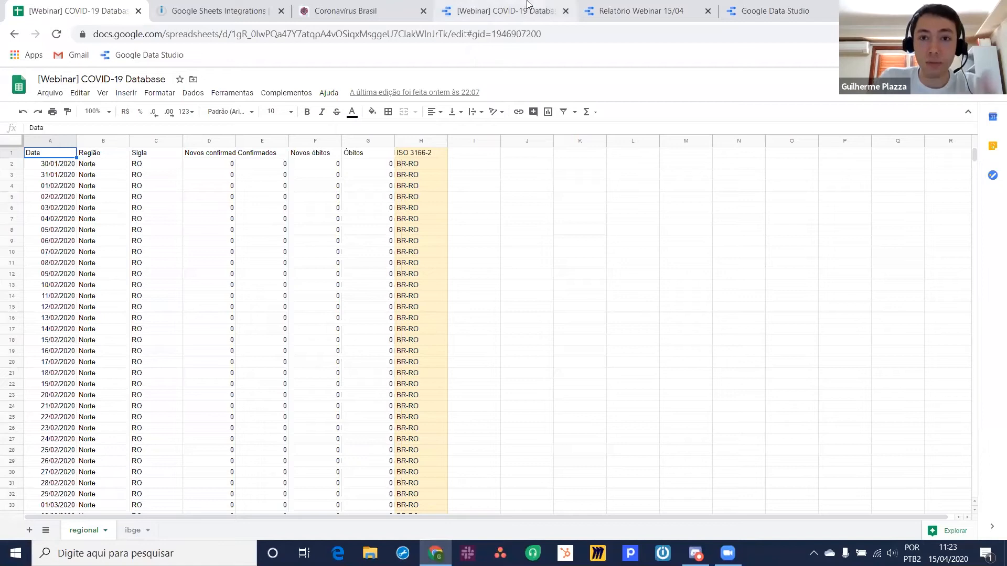
left_click(588, 10)
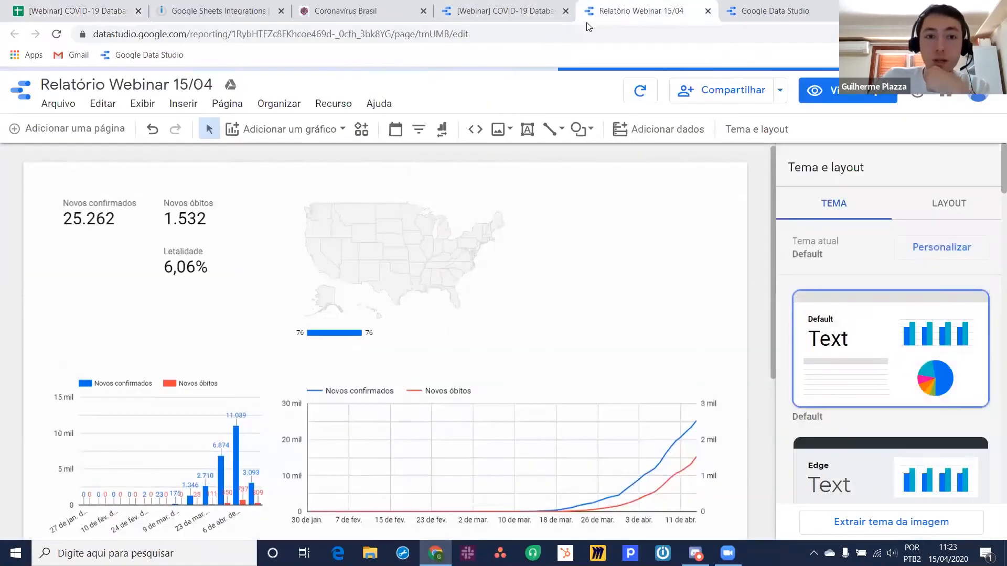
left_click(509, 10)
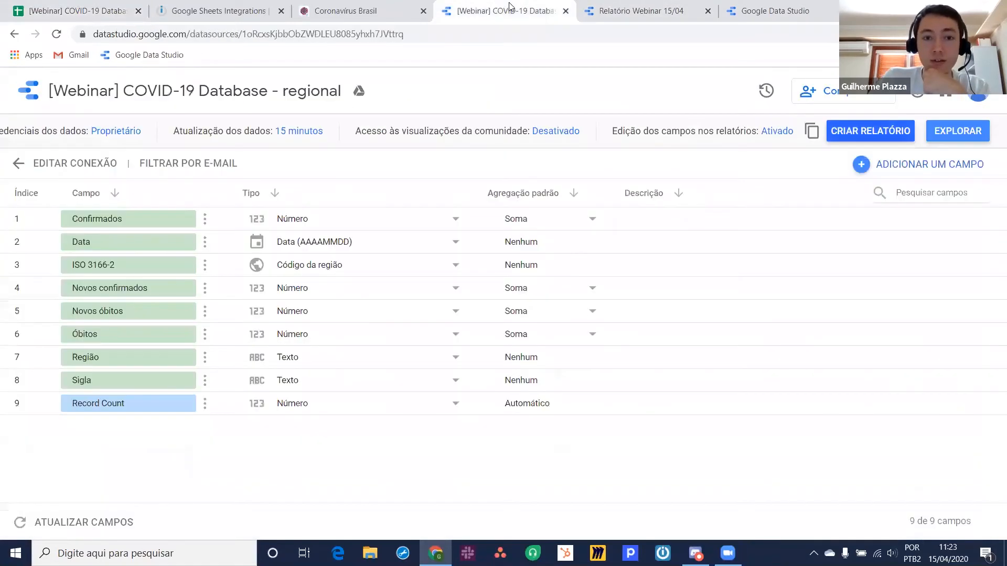
left_click(922, 166)
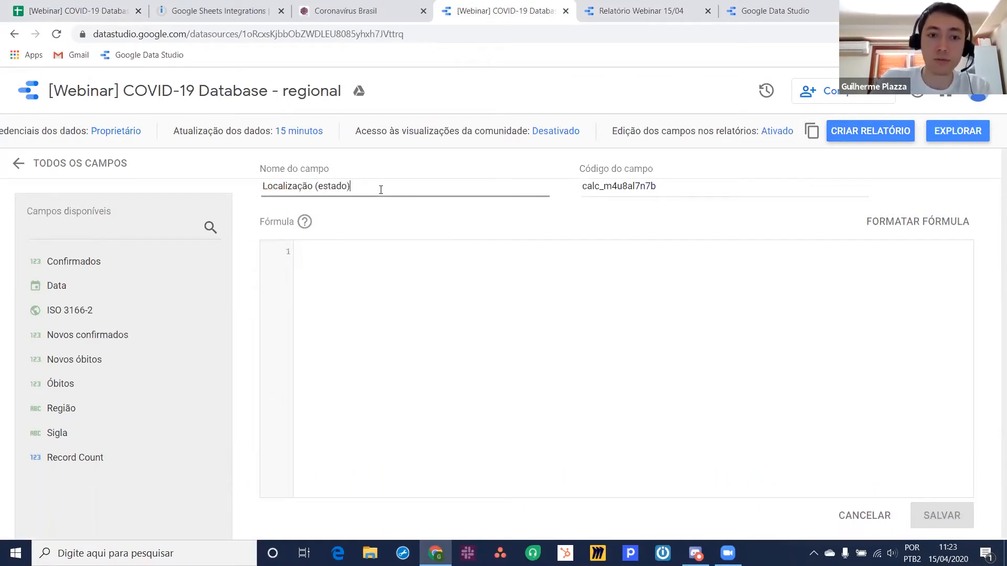
Define the field with the formula CONCAT('BR-',Sigla), save it, and return to the list of all fields.
type("CON")
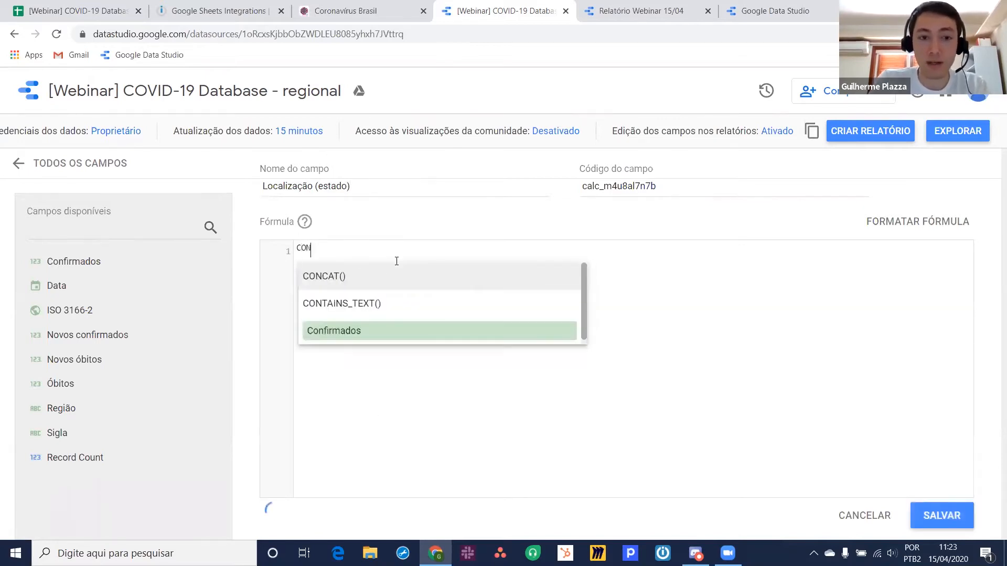
type("NCAT")
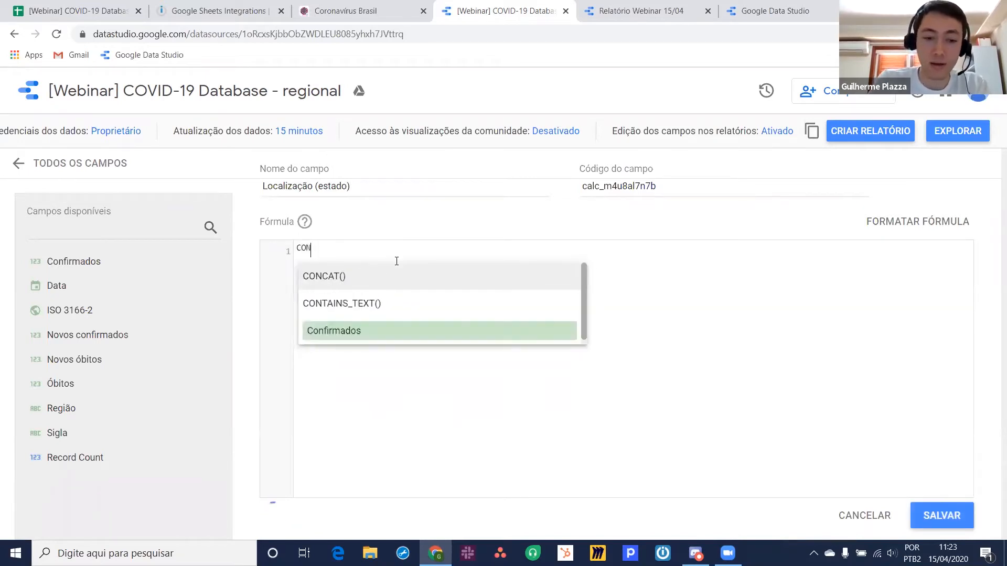
key("Return")
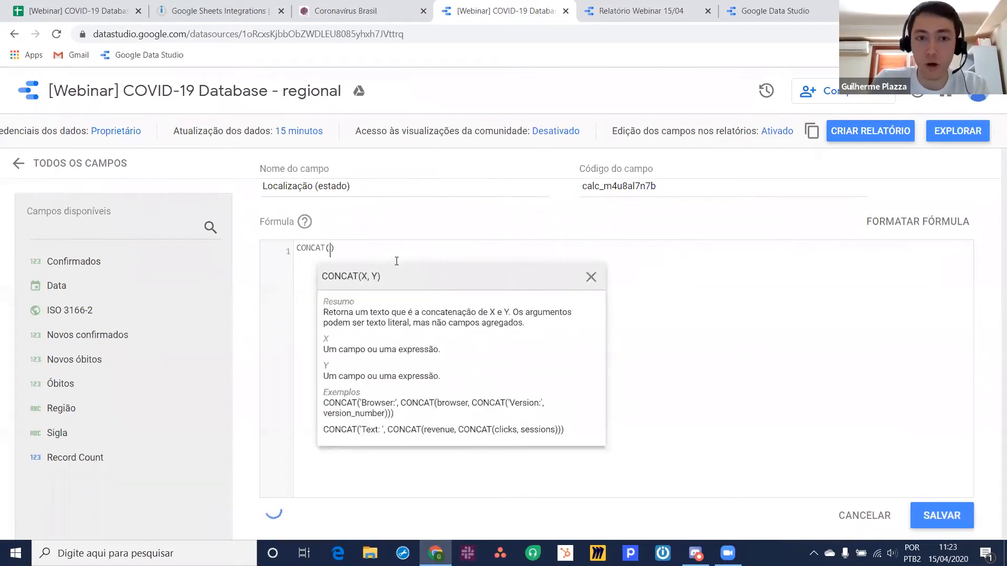
type("'BR-")
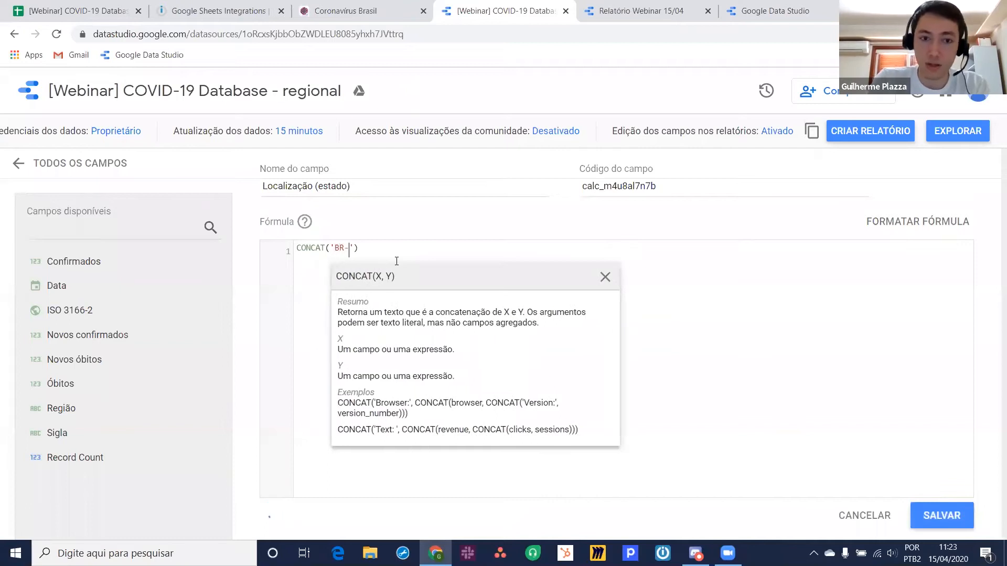
key("Right")
type(",")
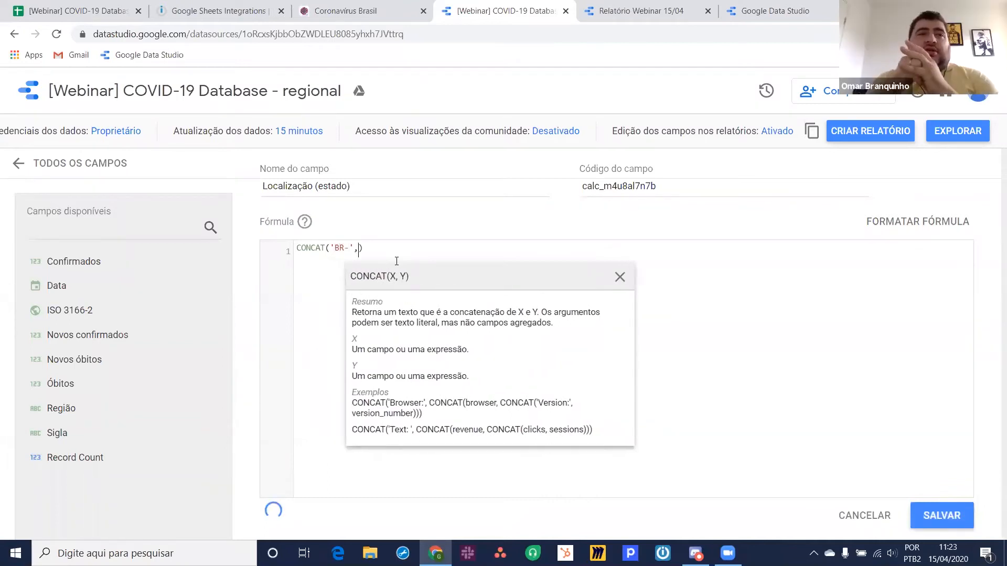
type("Si")
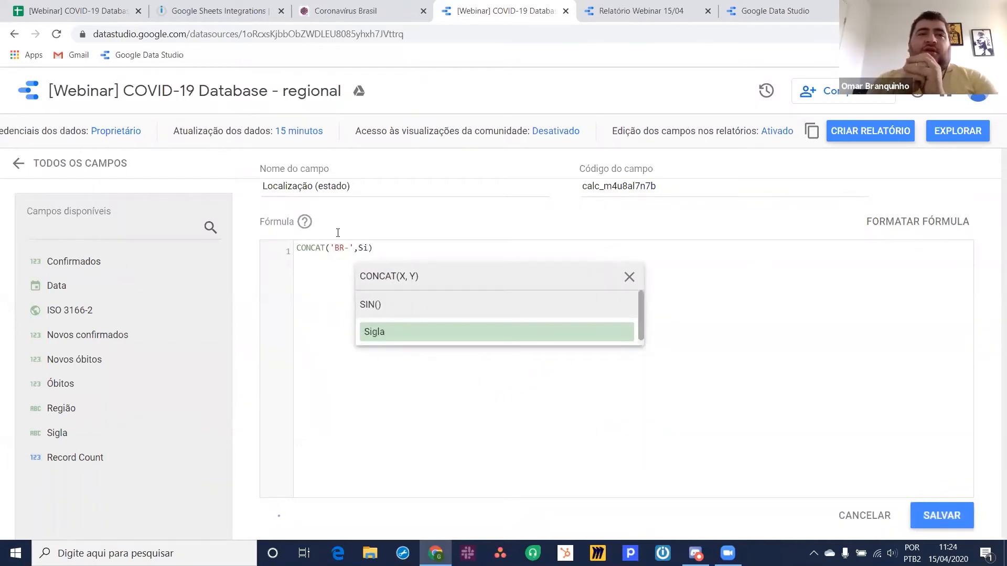
left_click(376, 333)
left_click(427, 252)
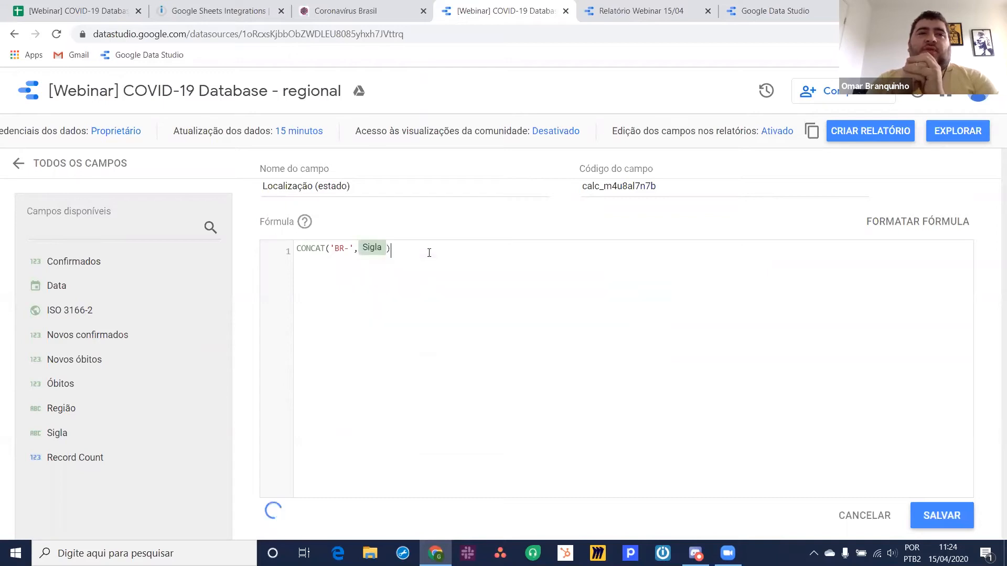
left_click(942, 516)
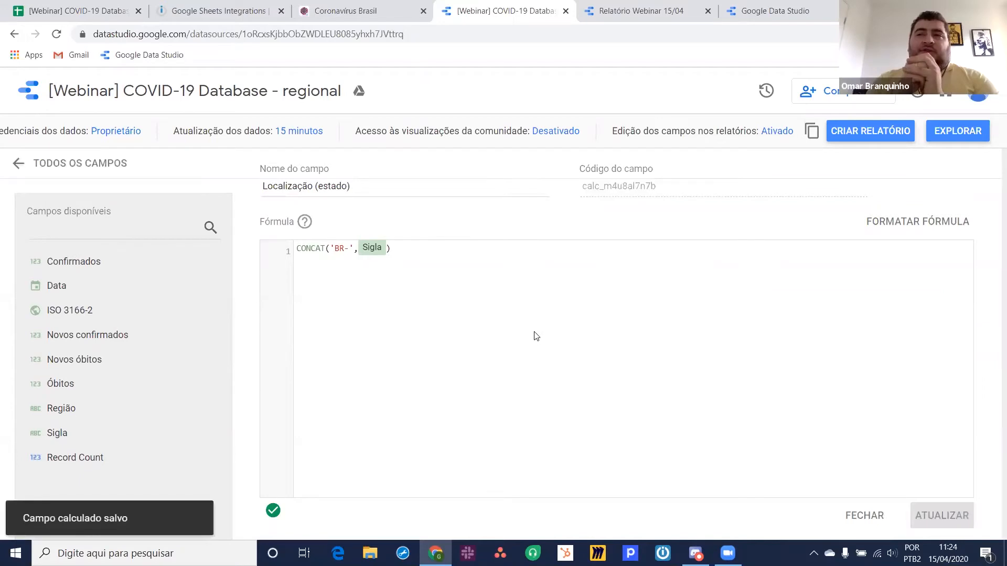
left_click(30, 166)
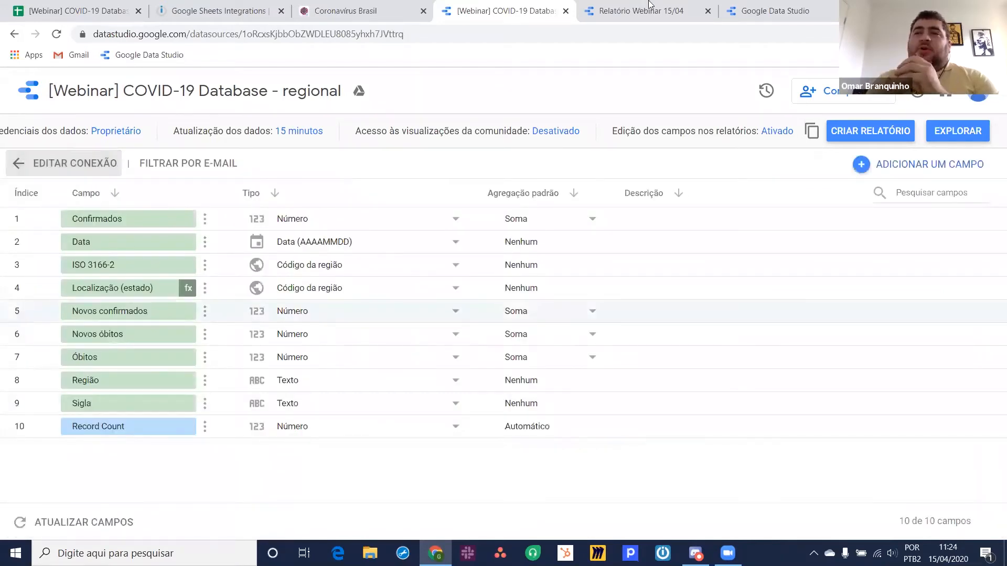
Back in Relatório Webinar 15/04, set the geo map's geographic dimension to Localização (estado).
left_click(649, 6)
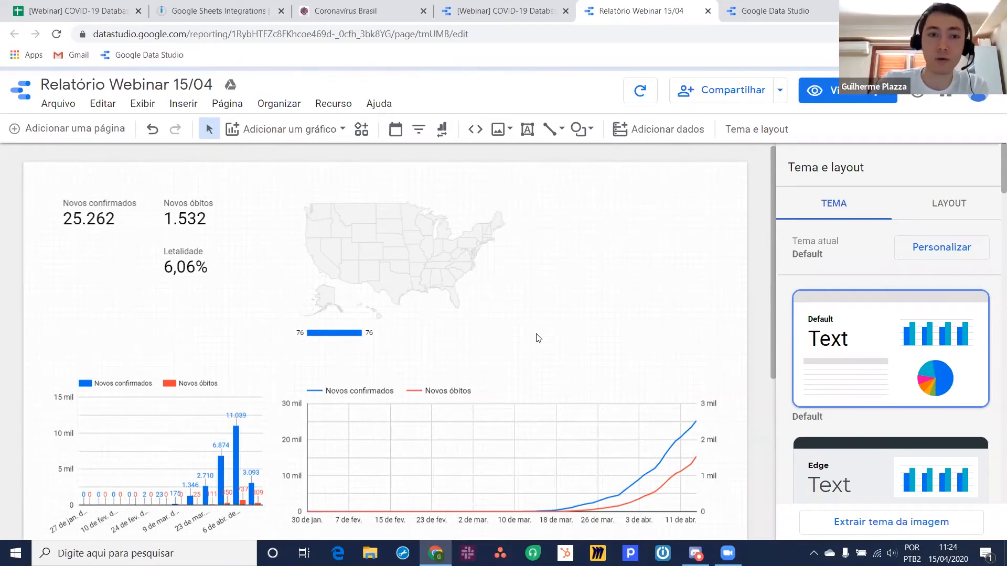
left_click(461, 6)
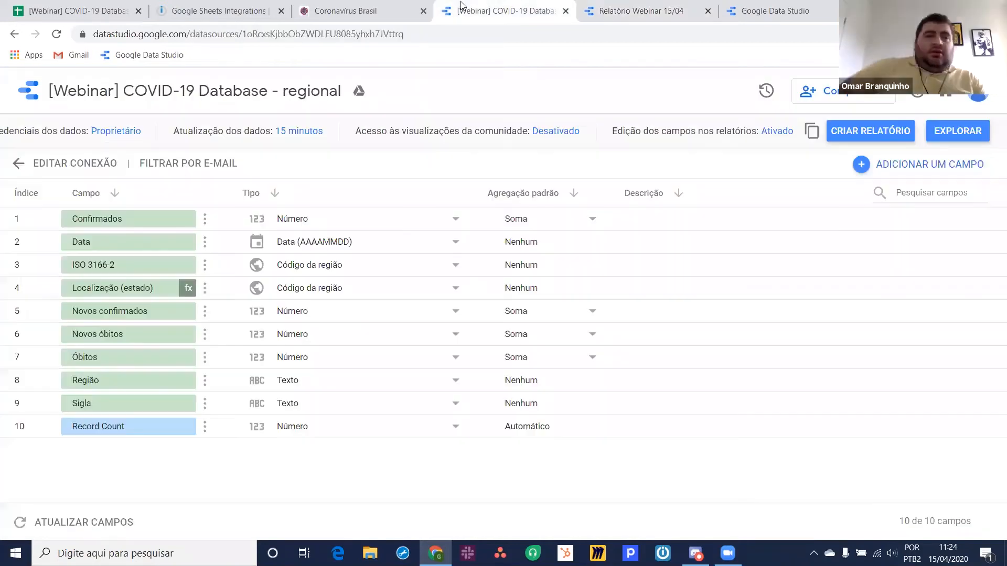
left_click(628, 7)
left_click(401, 262)
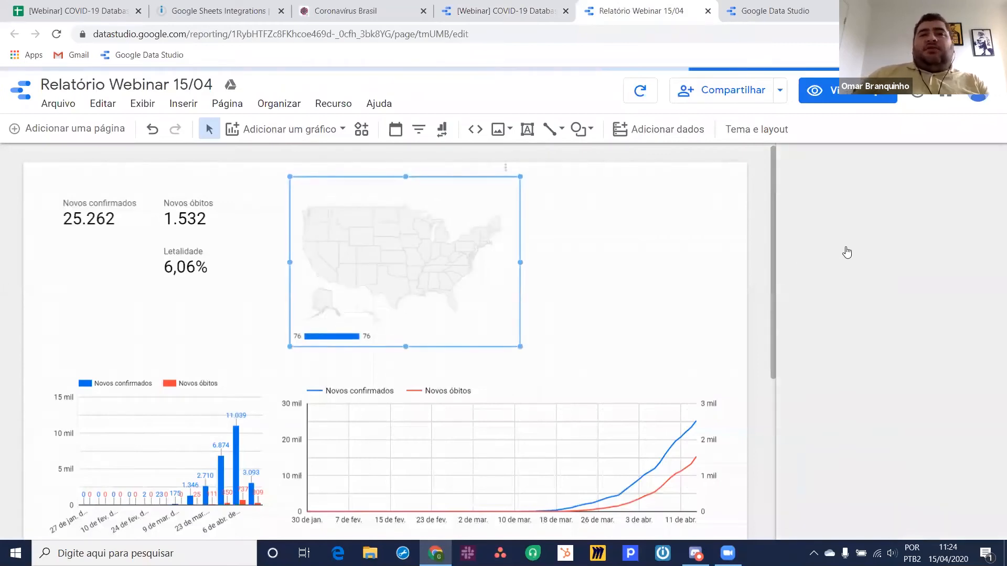
left_click(829, 355)
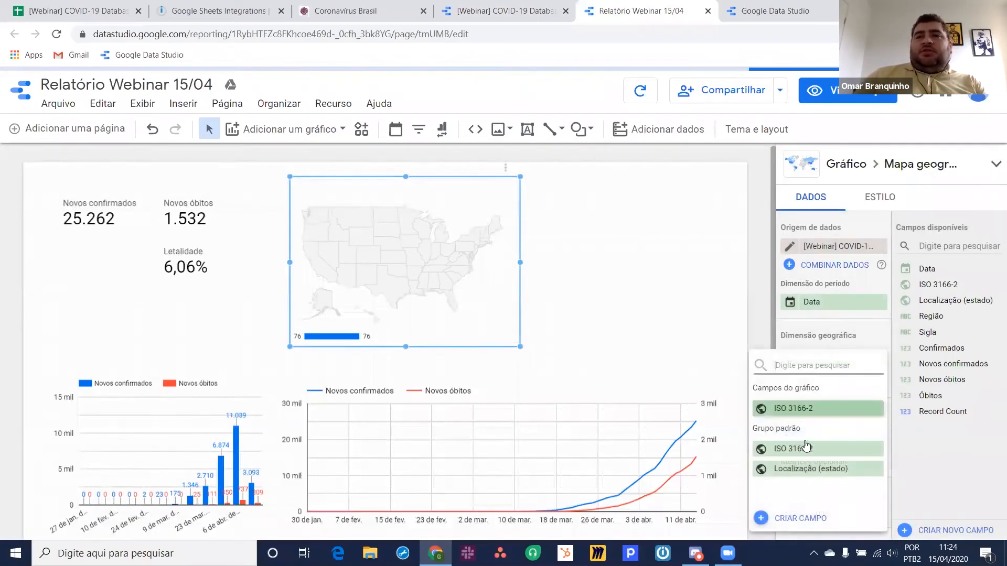
left_click(810, 469)
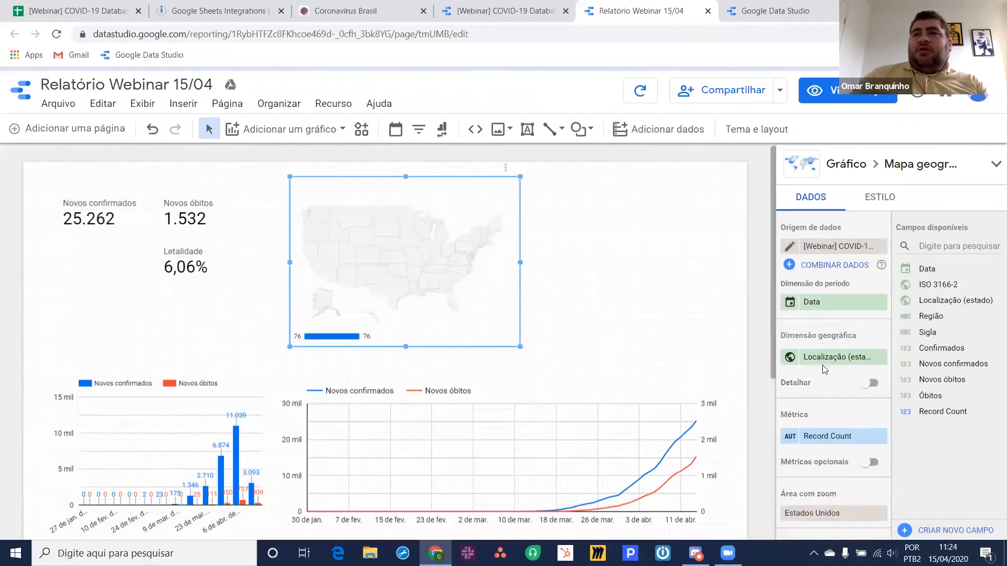
Set the geo map's zoom area to Brasil.
left_click(820, 513)
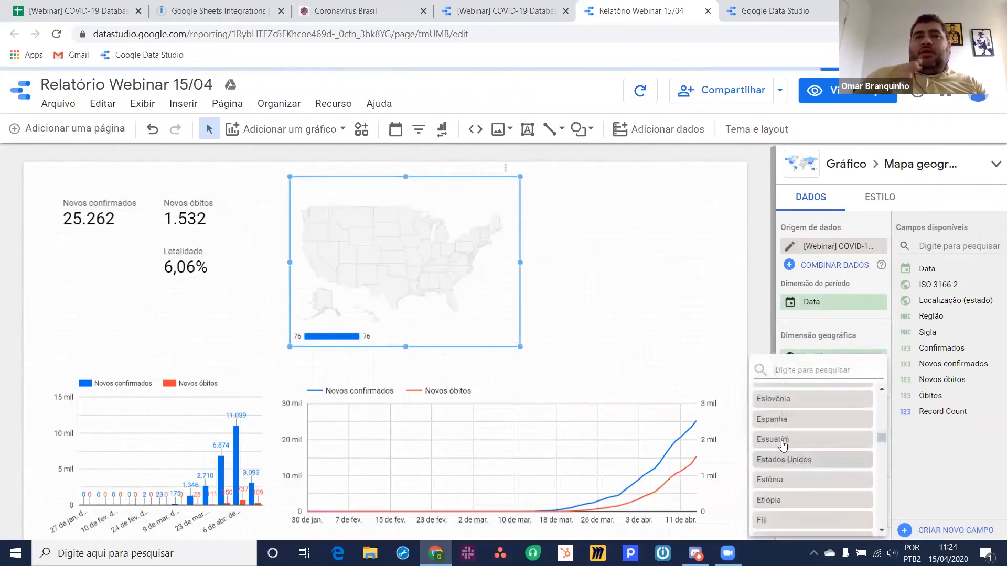
type("brasil")
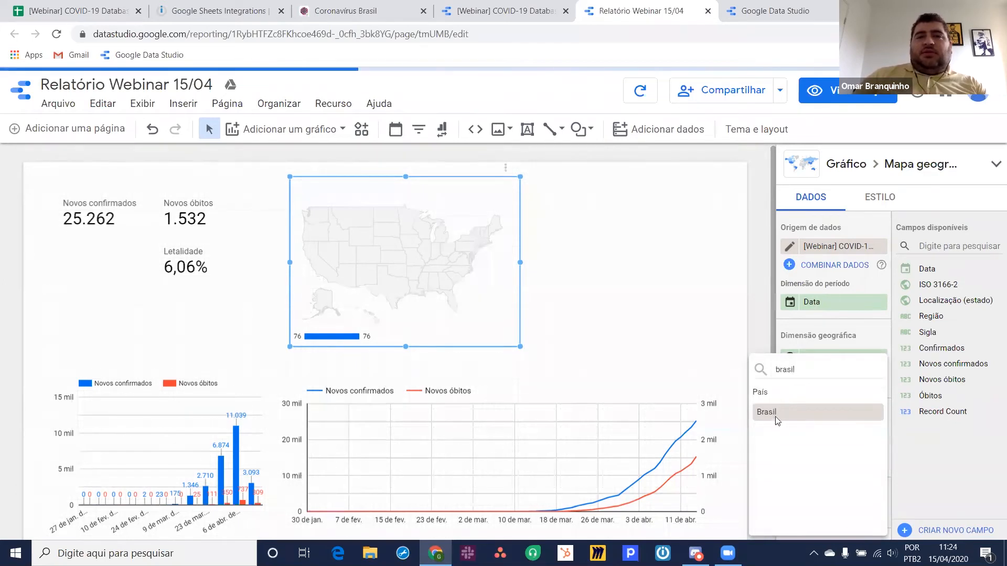
left_click(776, 418)
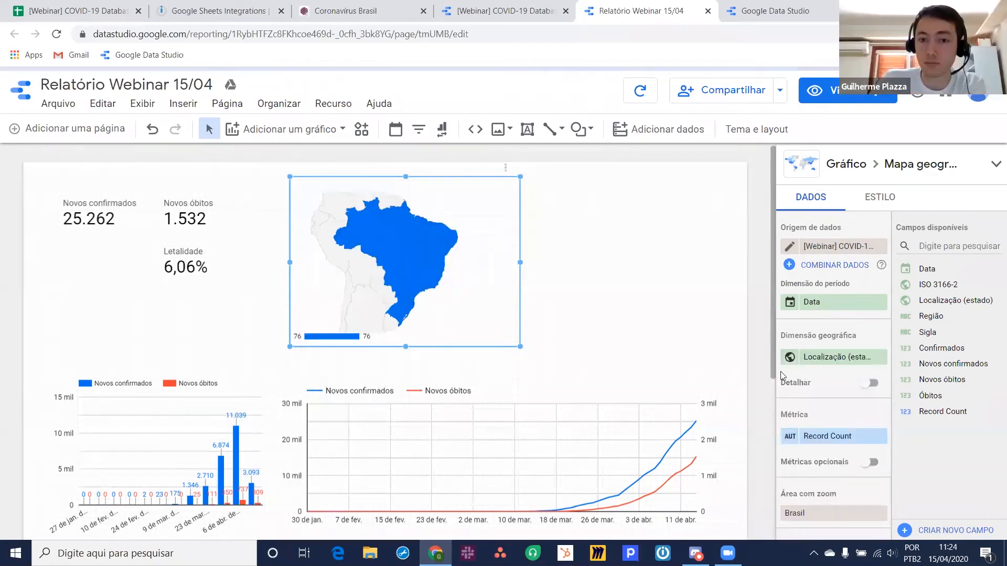
Replace the geo map's metric with Novos confirmados.
left_click(825, 439)
type("confirma")
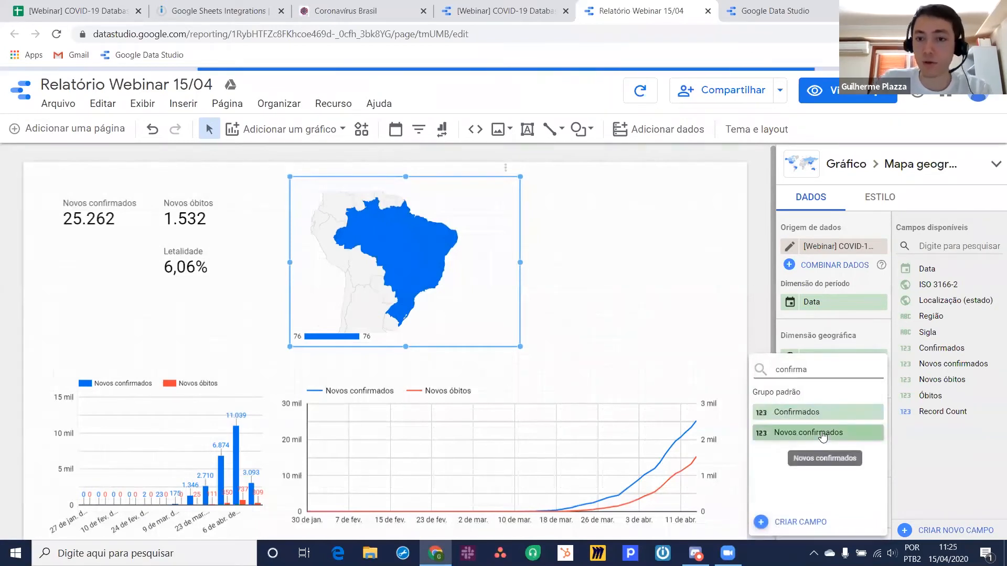
left_click(823, 435)
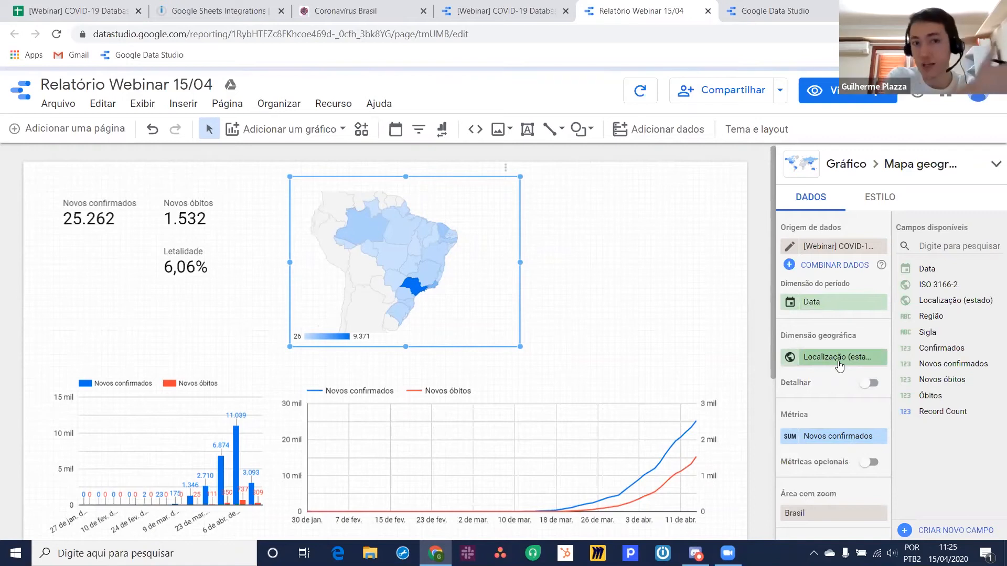
scroll(812, 430, "down", 1)
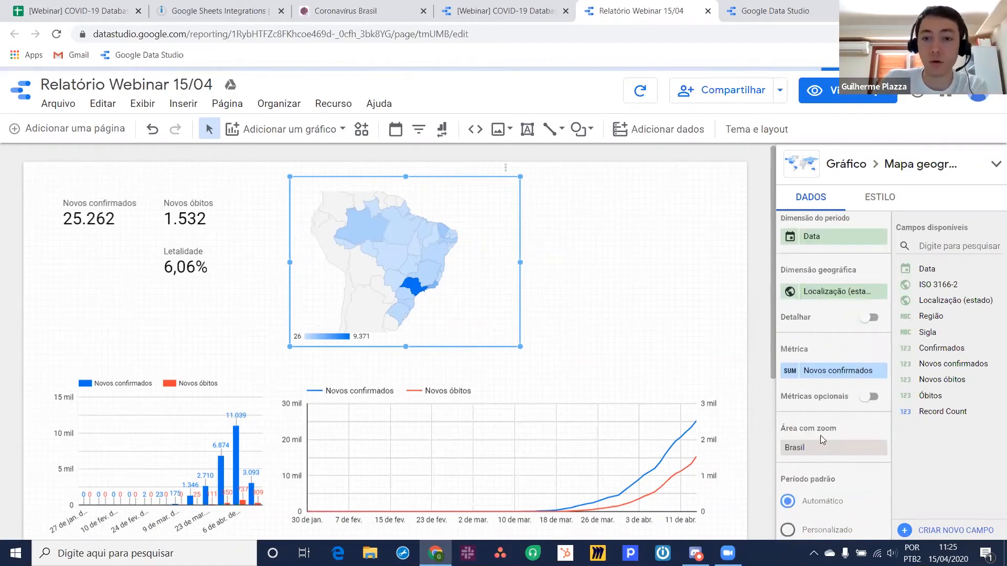
Preview the report in view mode, examine the geo map's values by state, and return to editing.
left_click(563, 322)
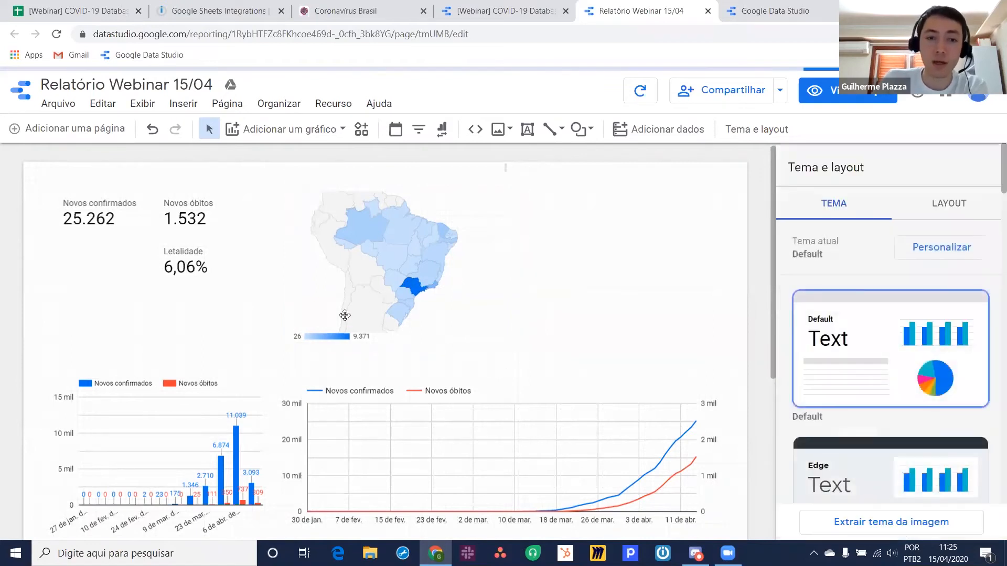
left_click(348, 312)
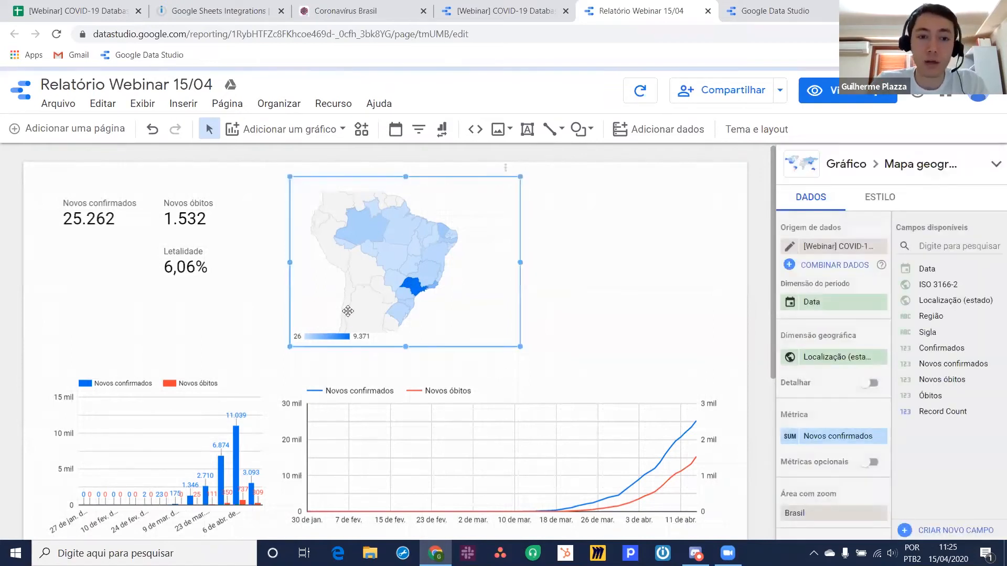
left_click(819, 91)
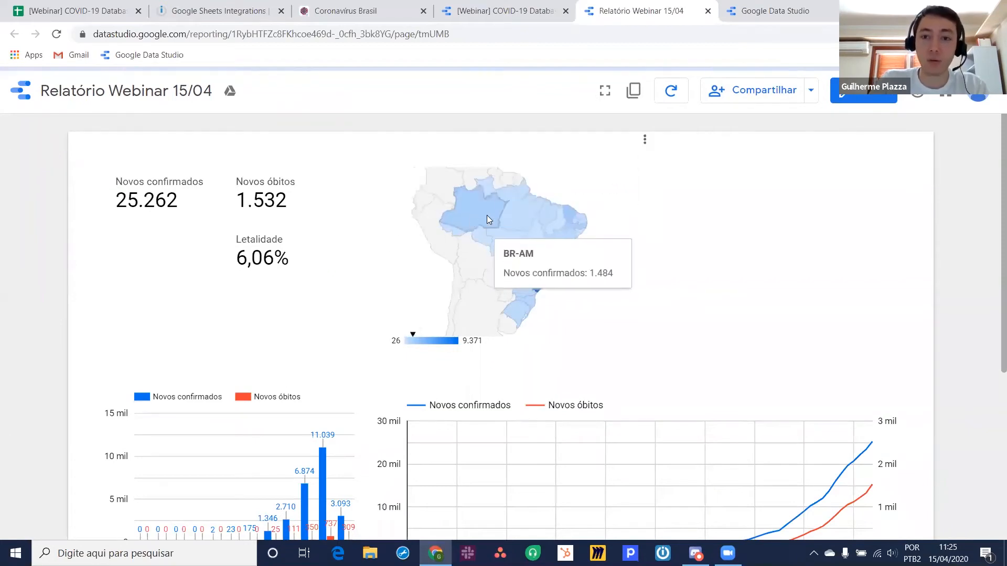
left_click(848, 100)
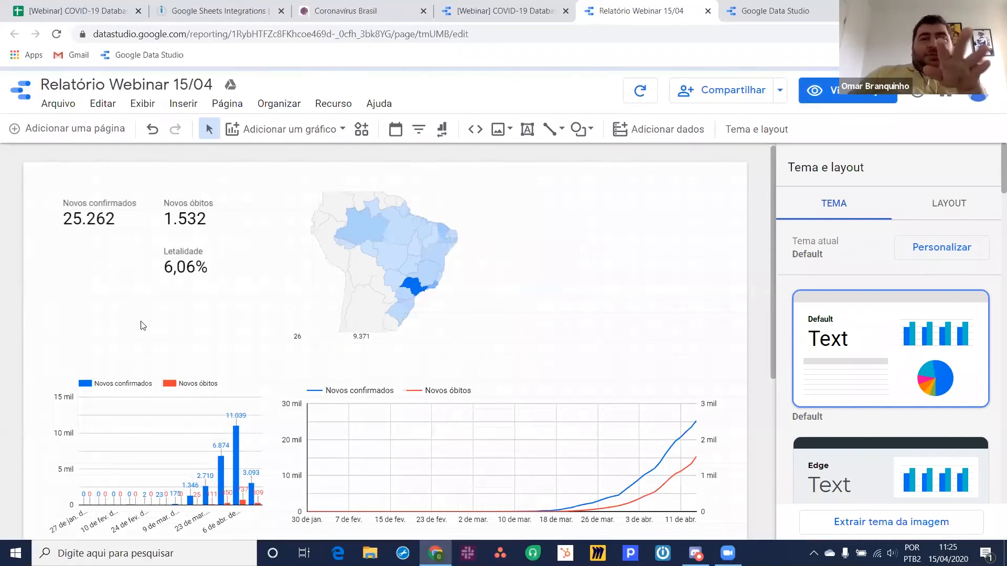
scroll(142, 326, "down", 3)
scroll(142, 325, "up", 3)
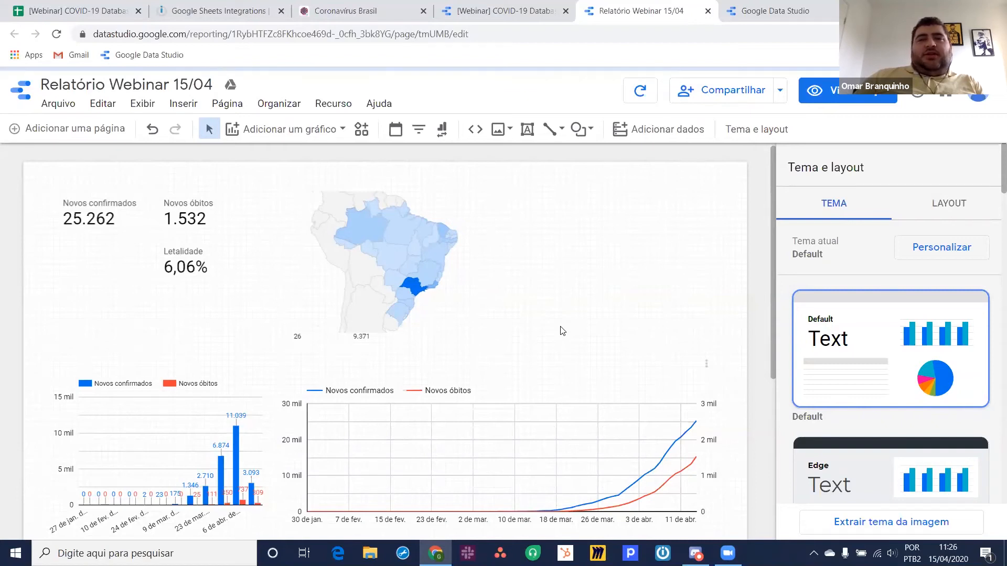
scroll(540, 323, "down", 5)
scroll(286, 362, "up", 4)
scroll(63, 332, "down", 1)
scroll(38, 355, "up", 2)
scroll(37, 316, "down", 3)
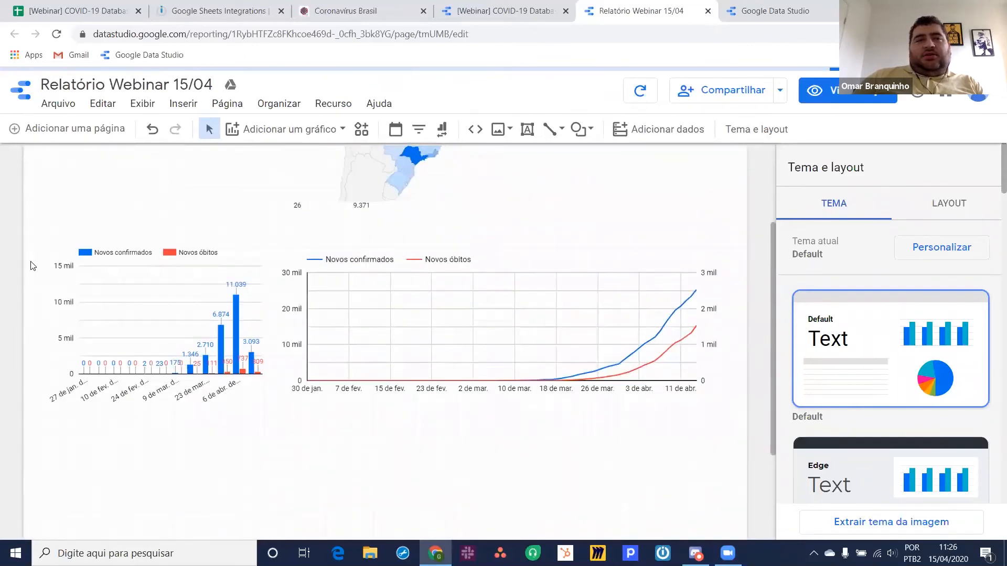
Nudge the selected weekly column chart and cumulative time series upward, closer to the geo map, and deselect them.
left_click(593, 344)
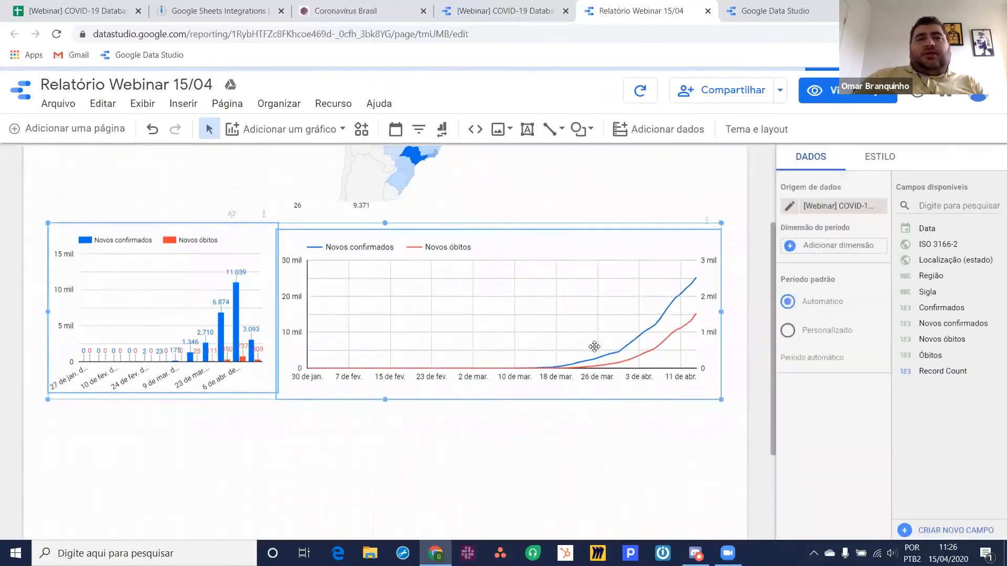
key("Up")
key("Up")
key("Up")
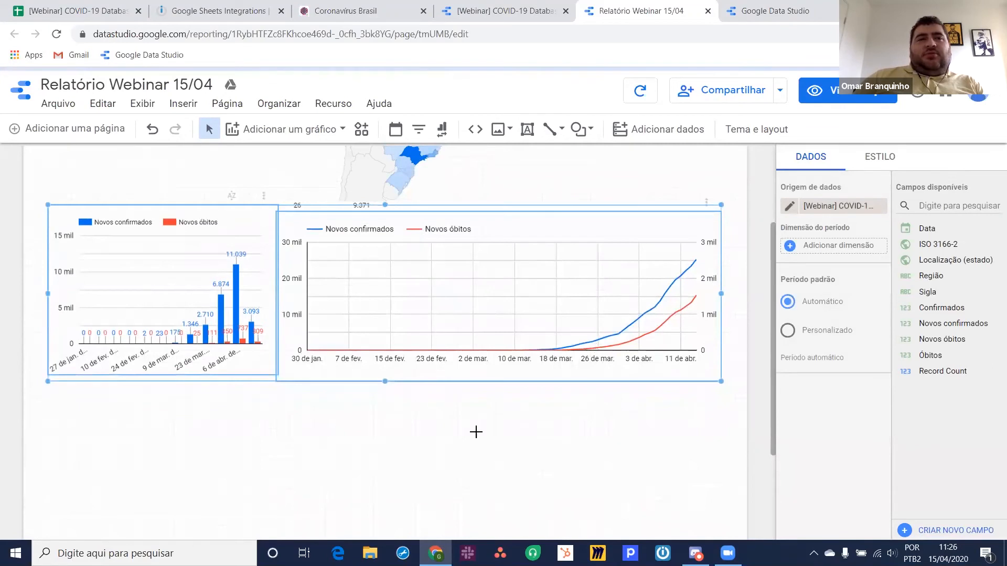
left_click(474, 432)
Add a horizontal bar chart in the empty area below the weekly column chart.
scroll(226, 339, "down", 3)
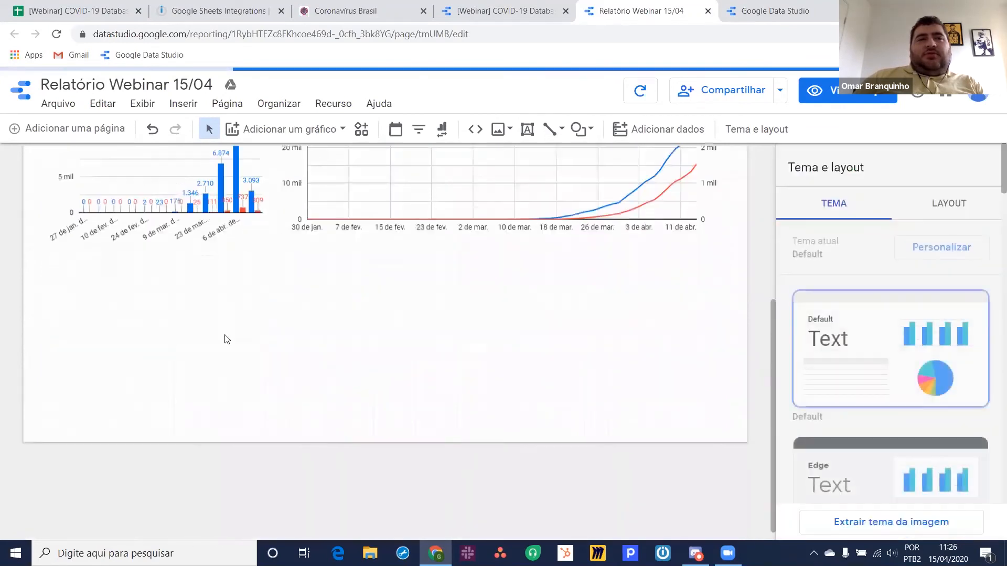
left_click(318, 135)
left_click(354, 302)
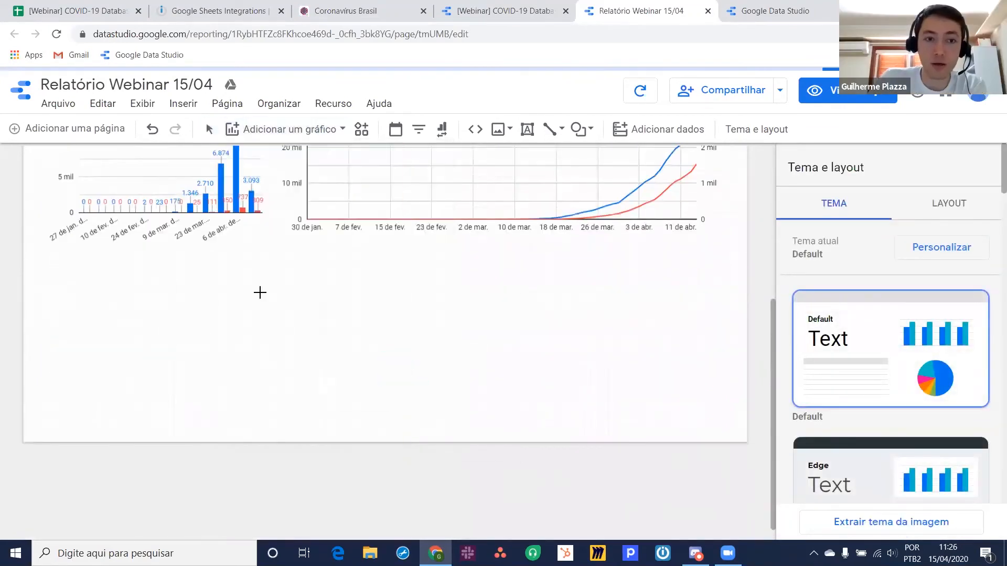
left_click(48, 257)
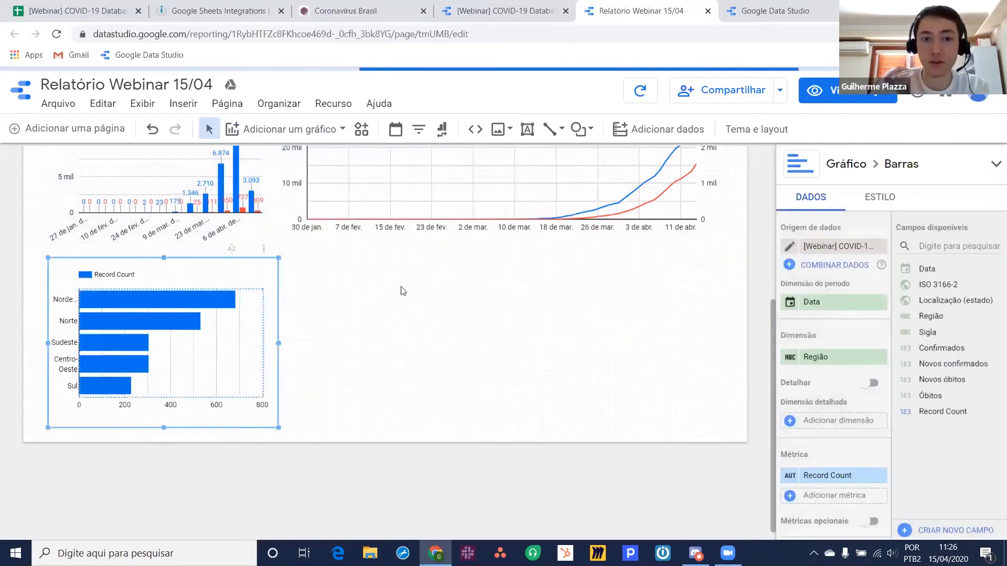
Start blending the bar chart's data by adding [Webinar] COVID-19 Database - ibge as the second data source.
left_click(825, 265)
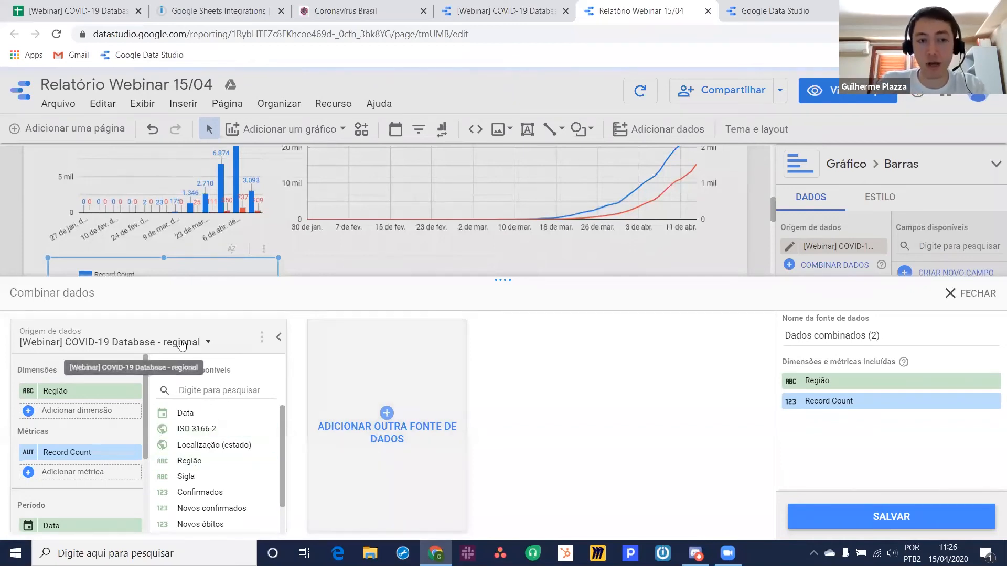
left_click(391, 426)
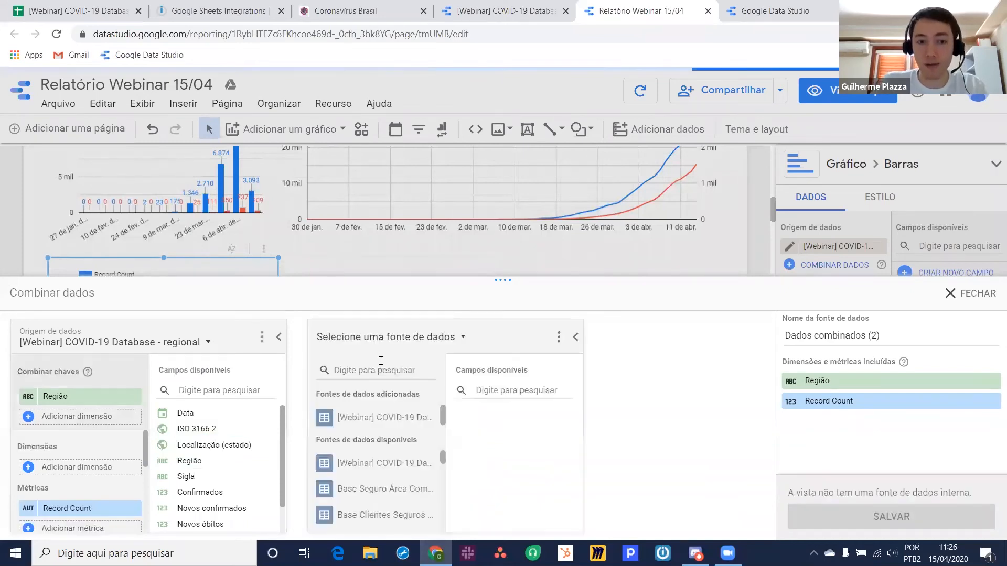
type("ibge")
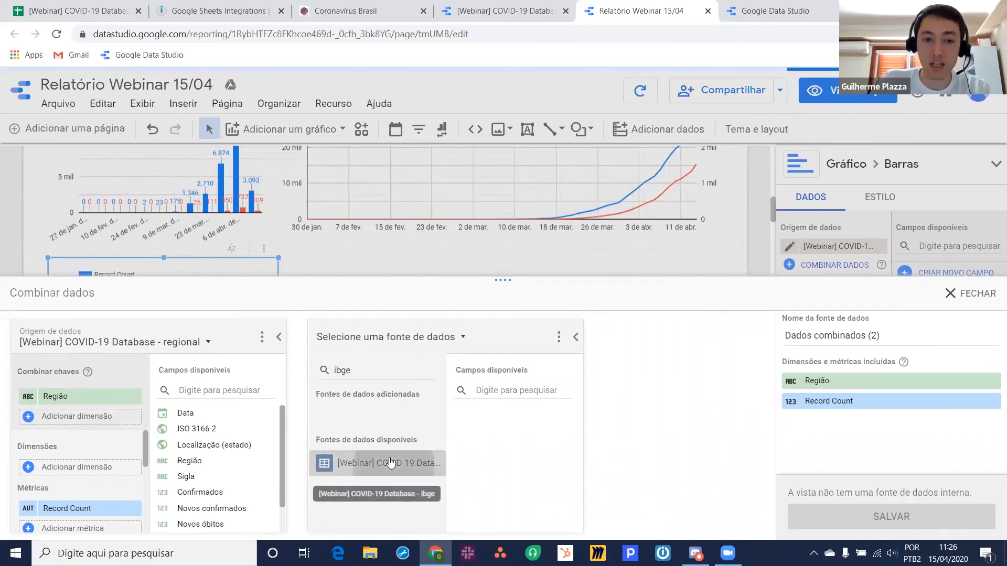
left_click(440, 464)
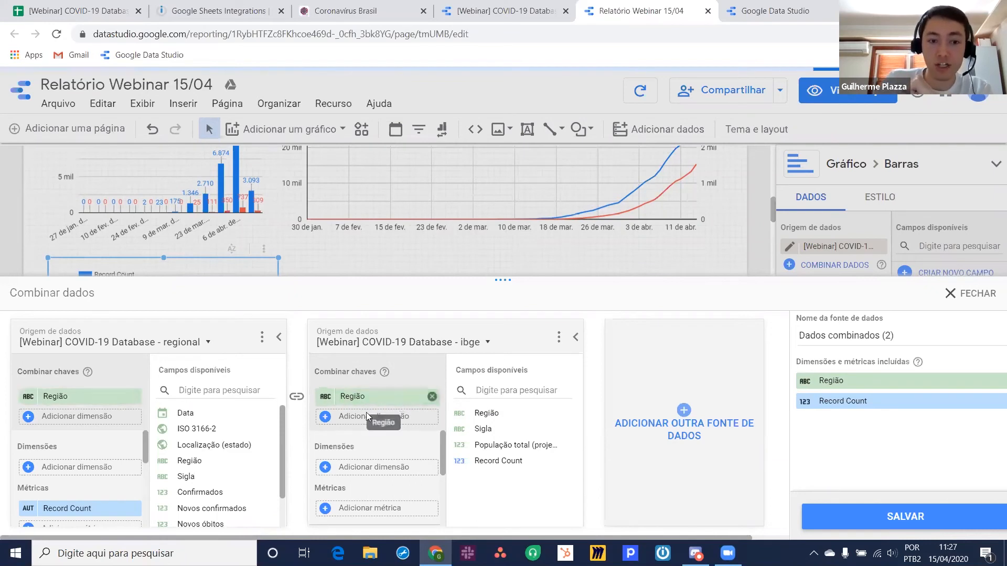
In the regional source of the blend, replace the Record Count metric with Novos confirmados and add Novos óbitos.
scroll(89, 455, "down", 2)
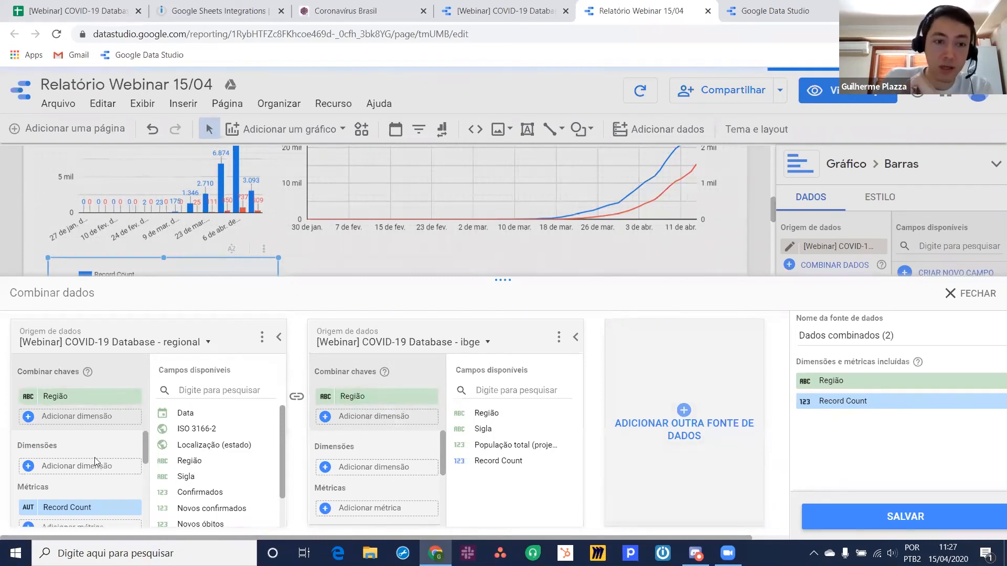
left_click(89, 444)
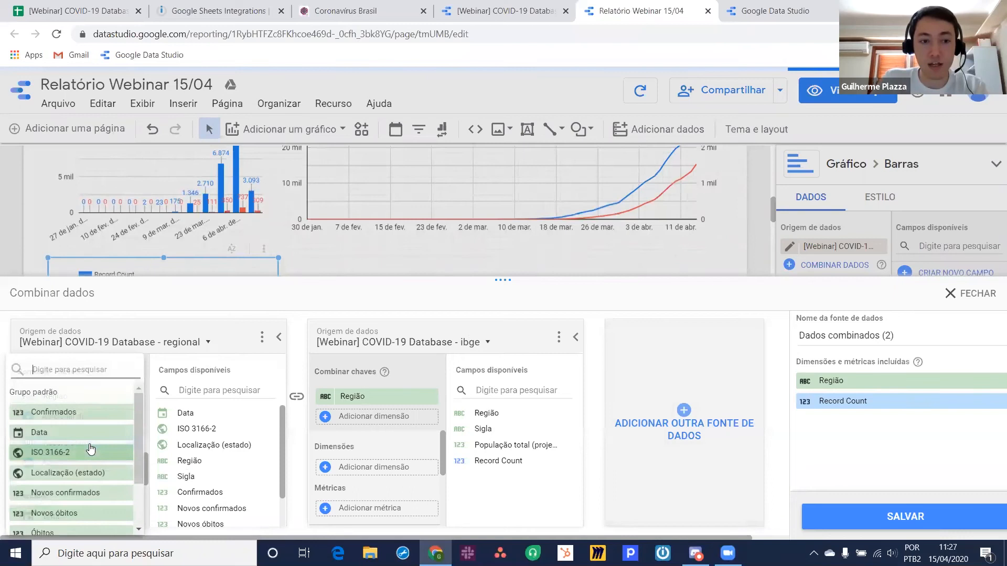
type("confirma")
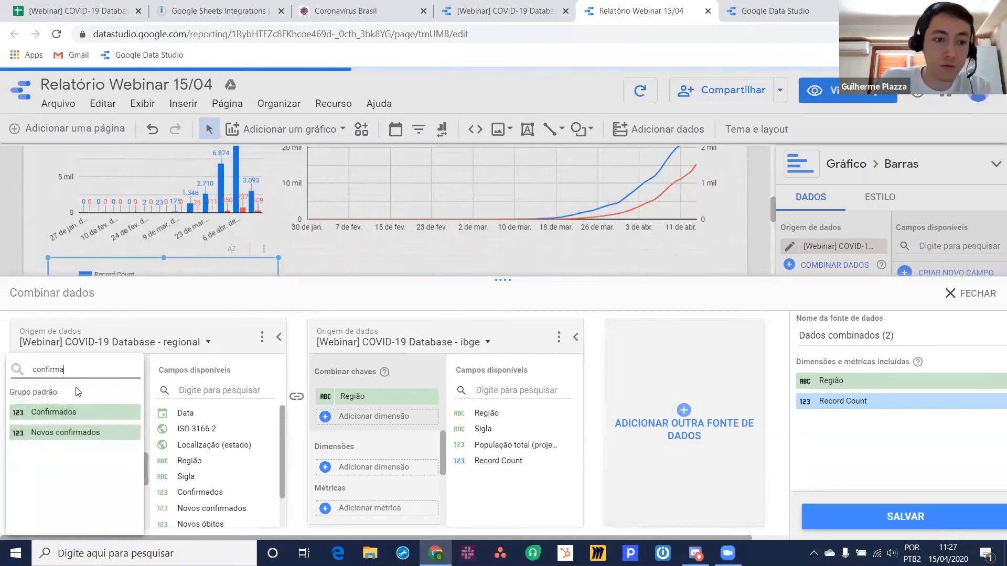
left_click(79, 433)
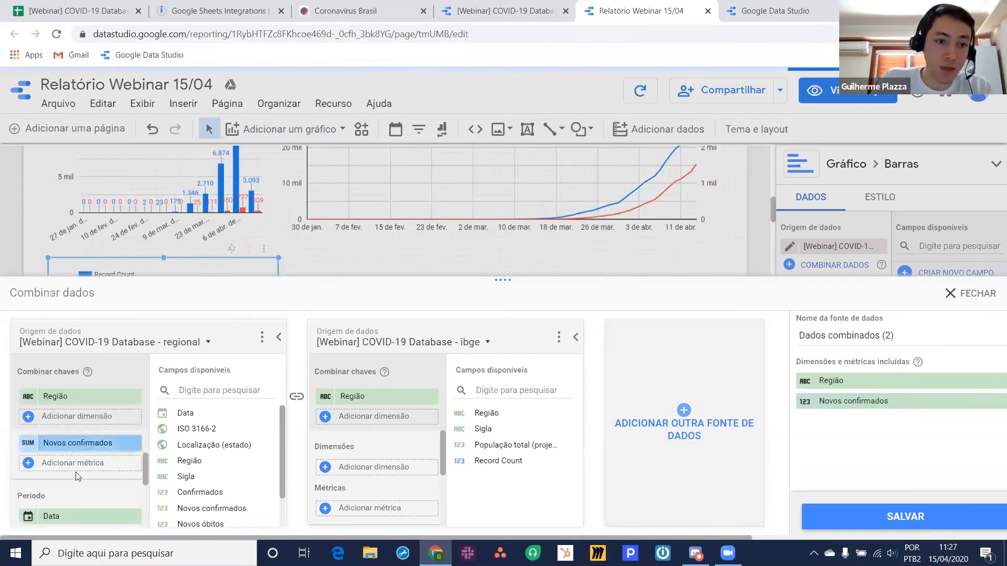
left_click(75, 464)
type("óbitos")
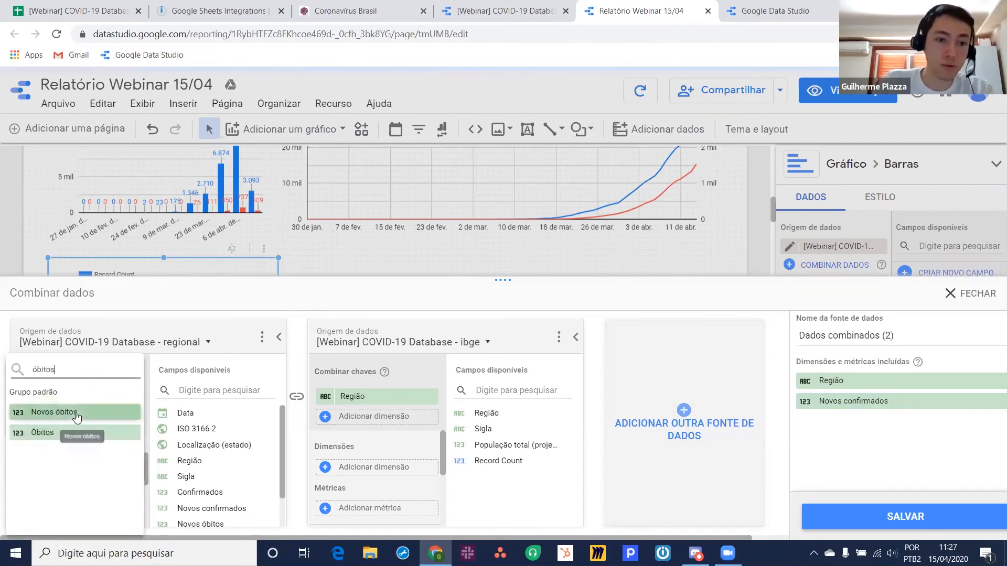
left_click(79, 413)
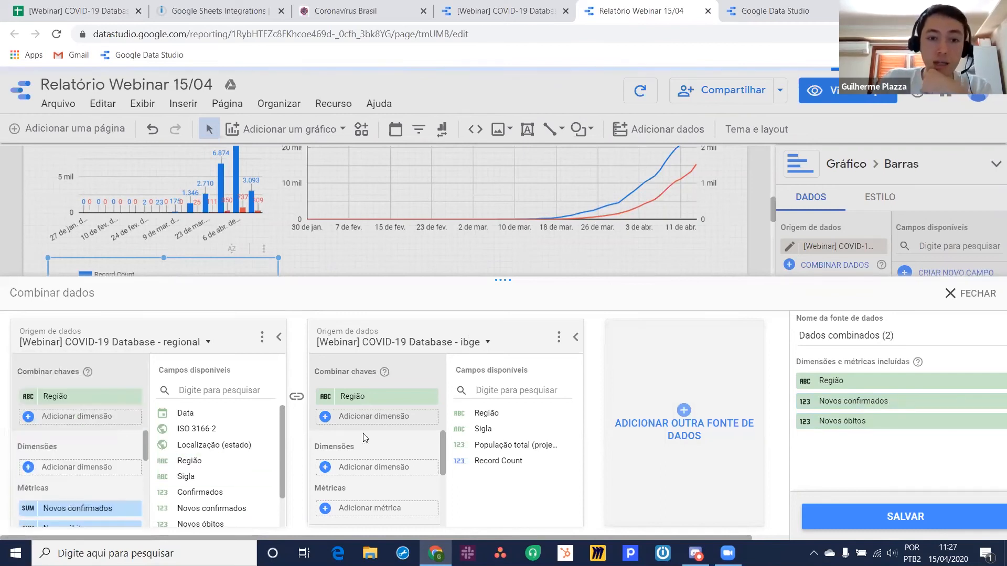
left_click(374, 463)
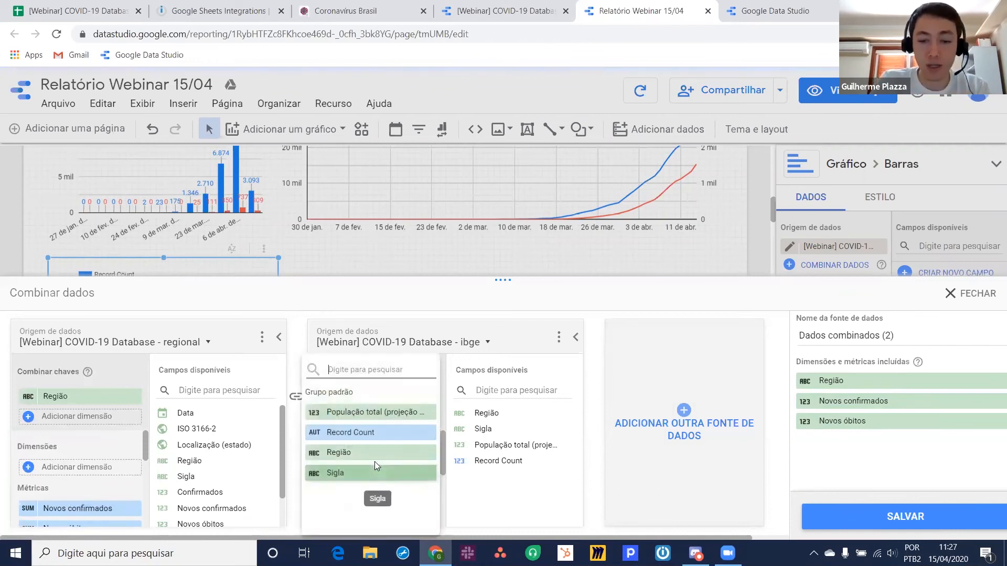
type("pop")
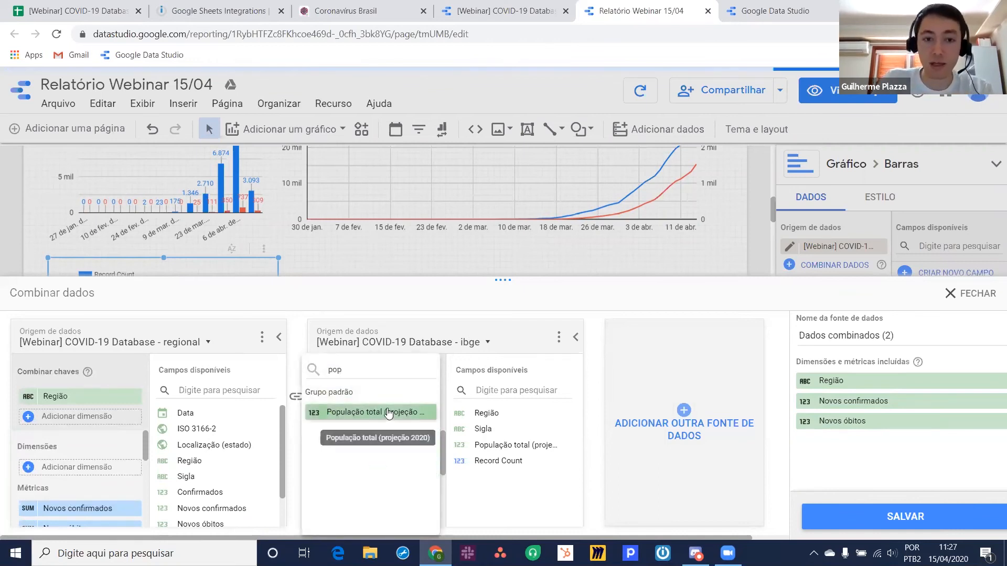
left_click(386, 412)
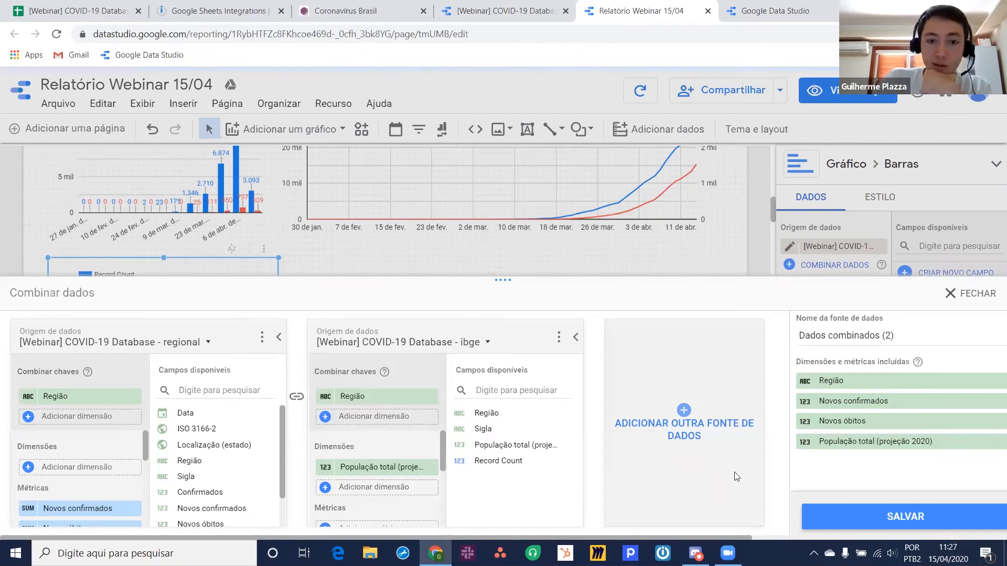
scroll(409, 430, "down", 1)
scroll(418, 431, "up", 1)
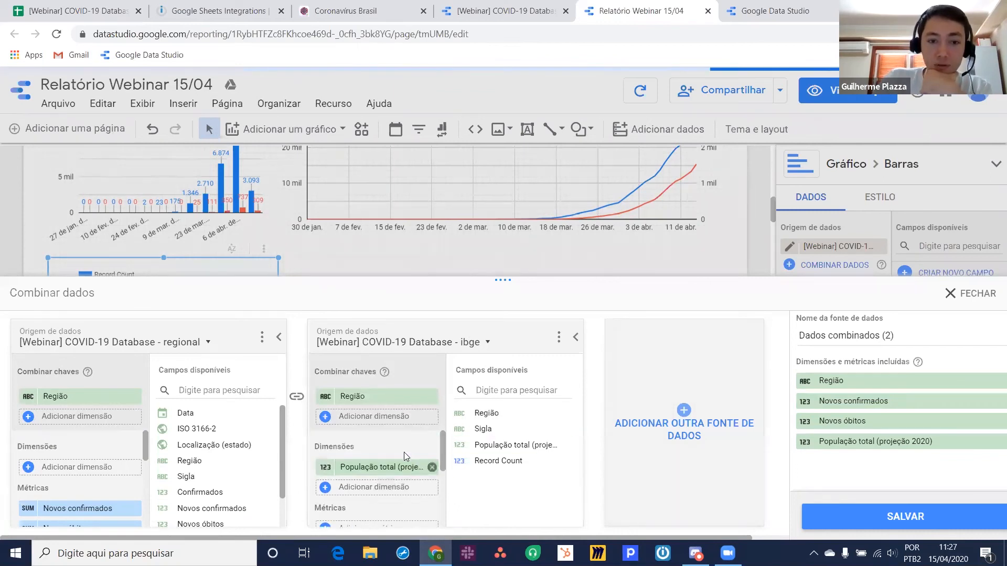
left_click(431, 465)
Add População total (projeção 2020) as a metric of the blend's ibge source and save the blend.
scroll(379, 459, "down", 1)
left_click(376, 442)
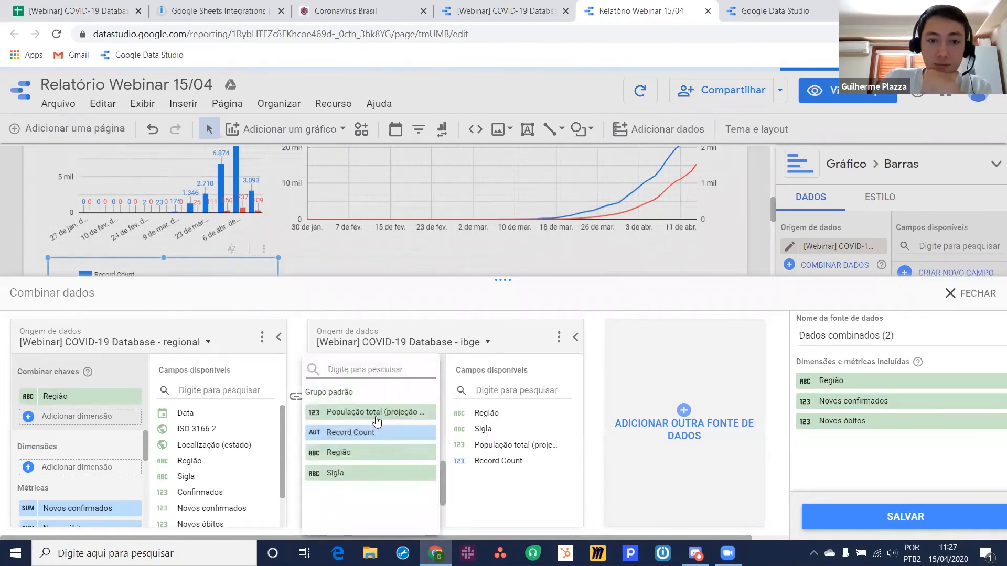
left_click(375, 415)
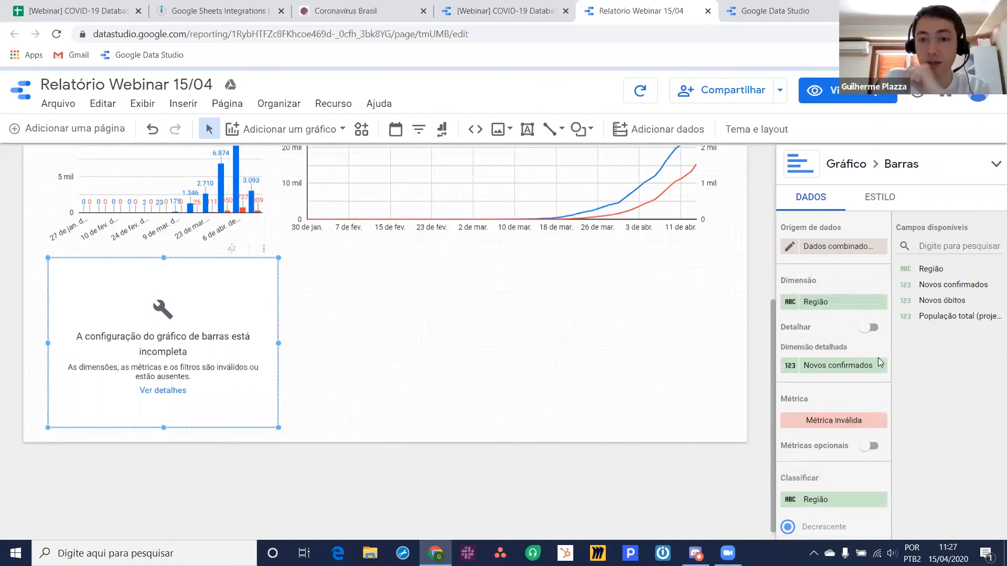
Remove the bar chart's breakdown dimension and create a calculated field named Casos por 100k in place of the invalid metric.
left_click(880, 366)
left_click(837, 420)
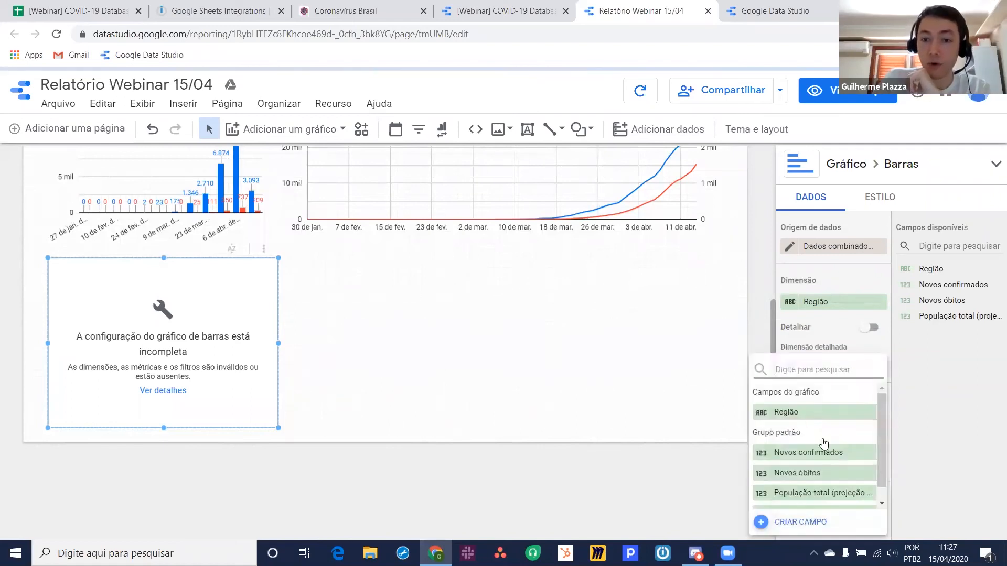
left_click(798, 522)
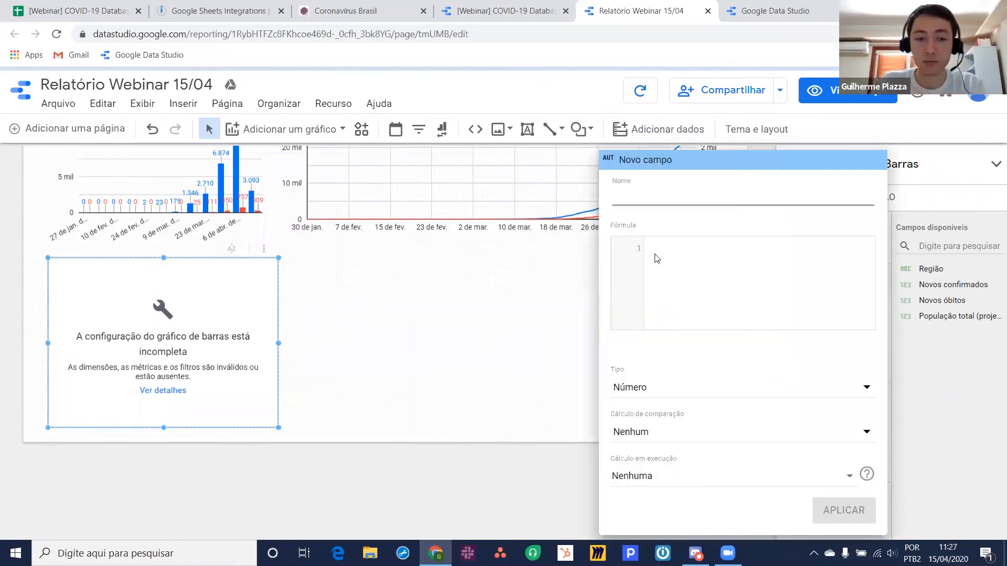
type("Casos por 100f")
key("BackSpace")
type("k")
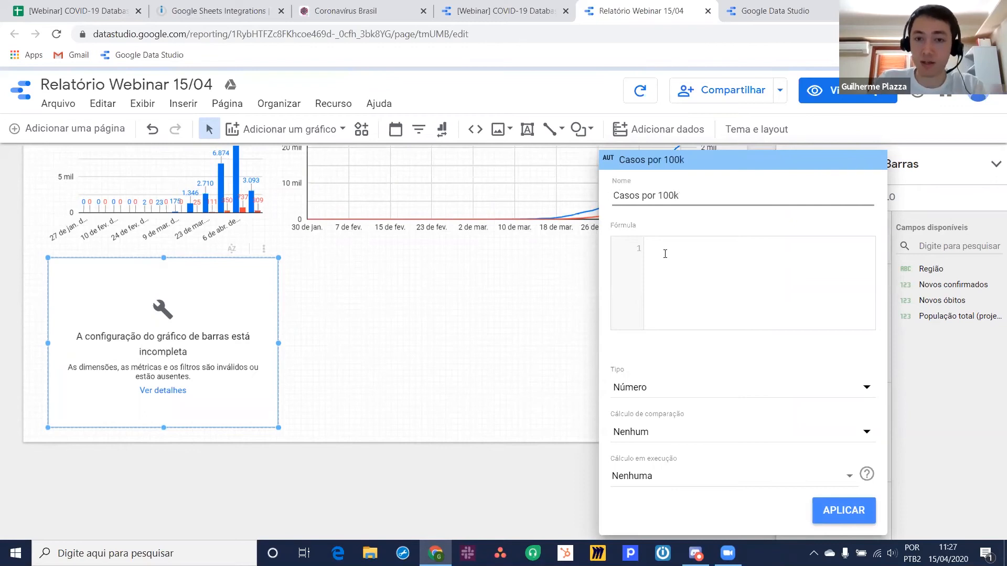
Begin the Casos por 100k formula with SUM(Novos confirmados).
type("sum")
key("Return")
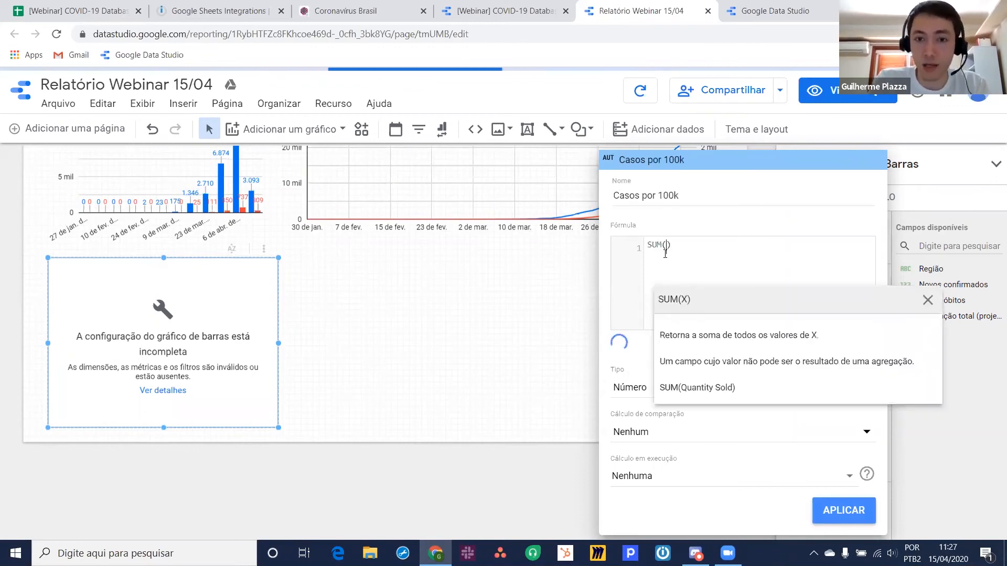
type("Confi")
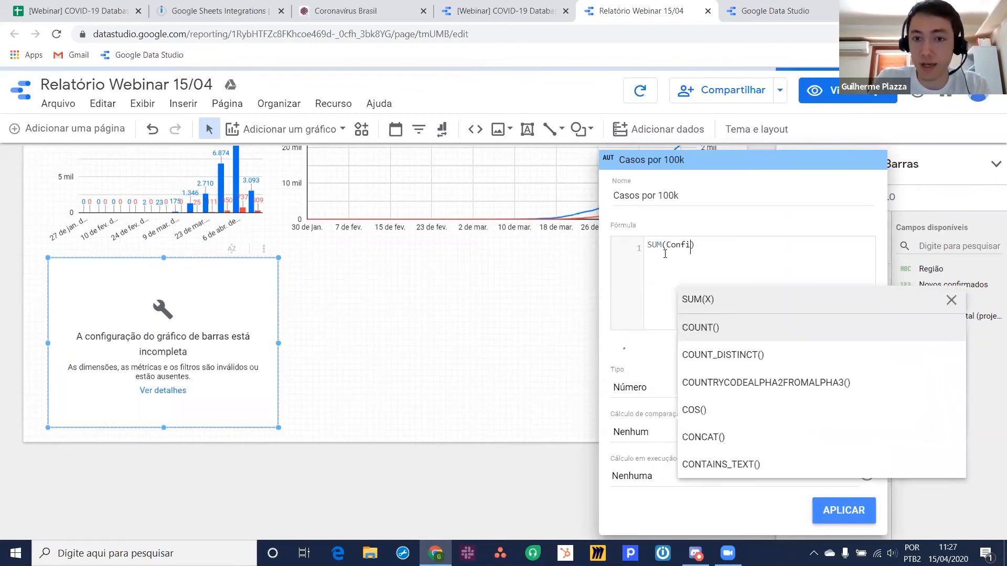
key("BackSpace")
key("BackSpace")
key("BackSpace")
key("BackSpace")
key("BackSpace")
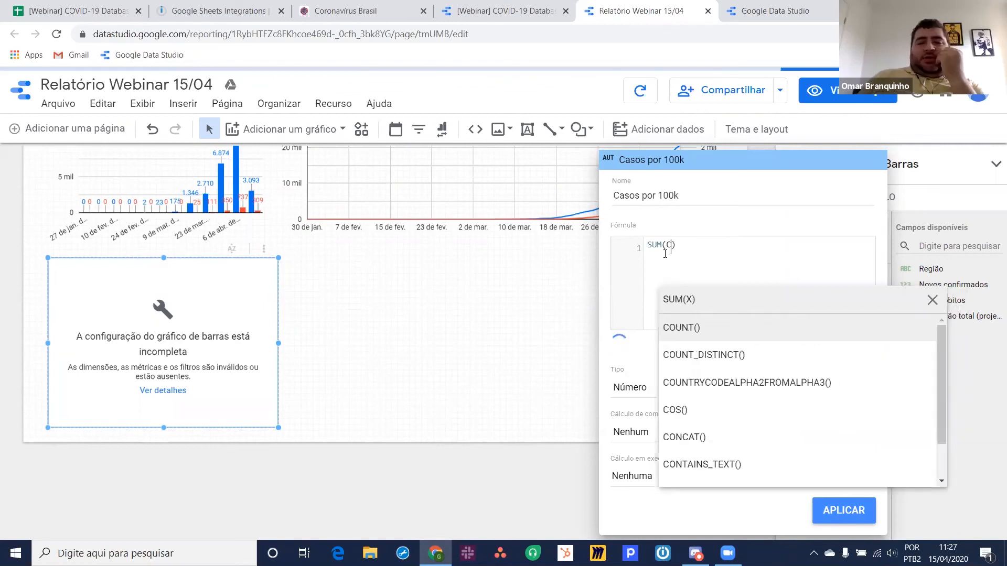
type("novos")
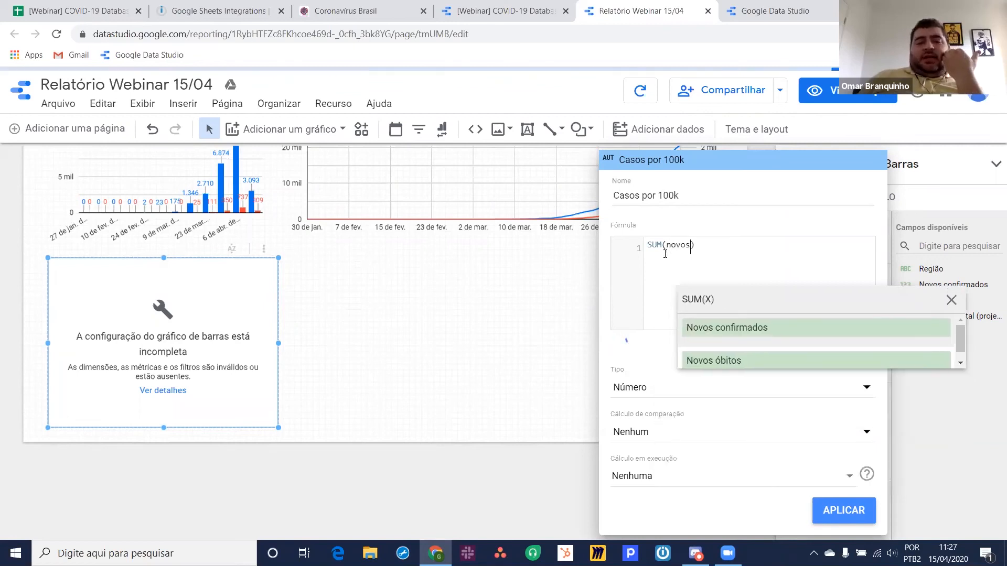
key("Return")
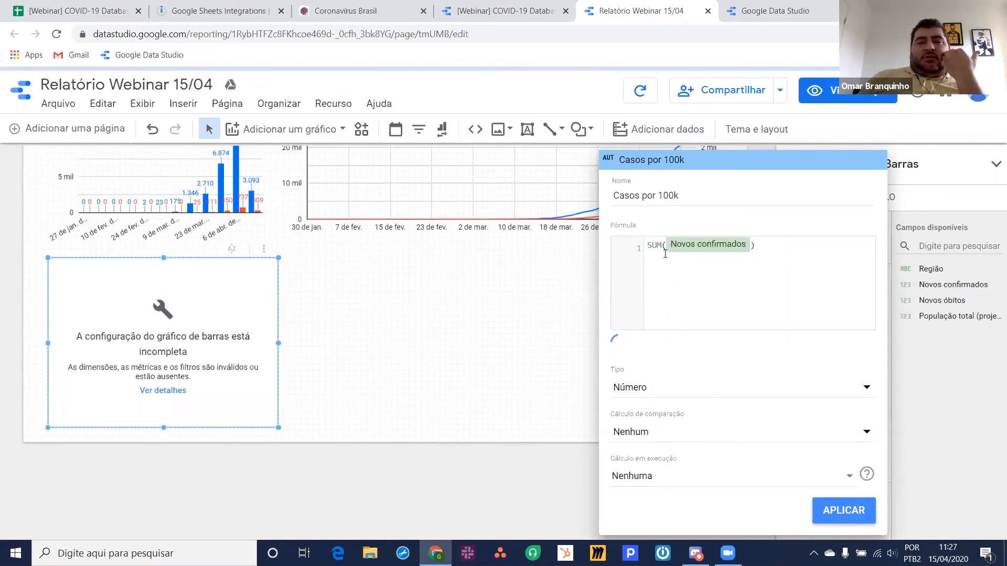
Complete the formula with *100000/SUM(População total (projeção 2020)), apply it as the bar chart's metric, and close the field editor.
type("*100")
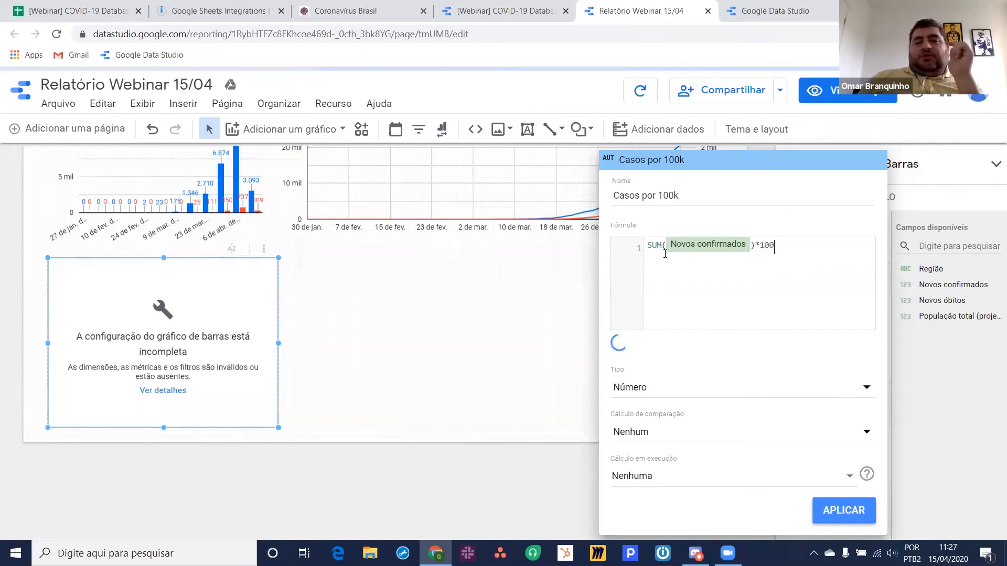
type("000/SU")
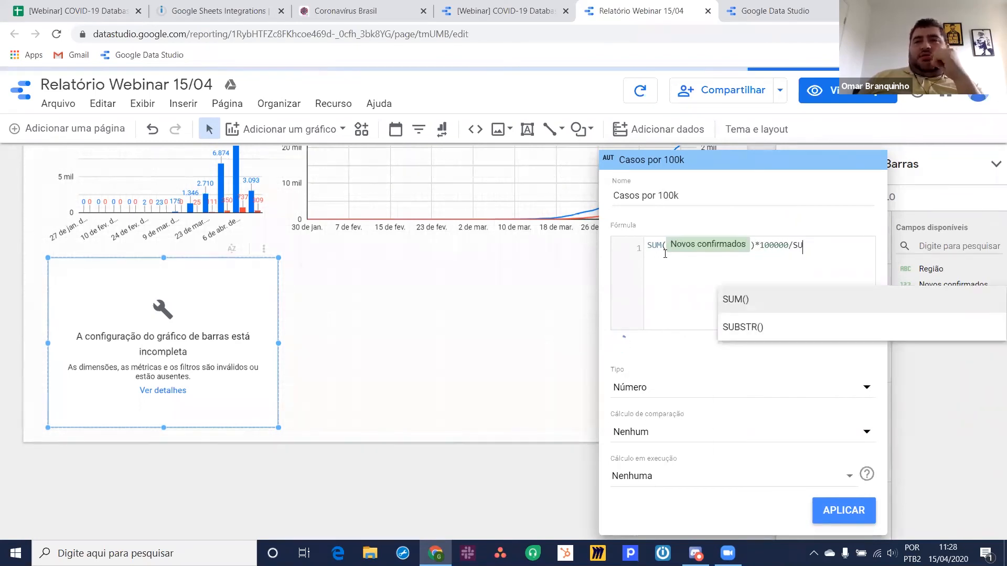
type("M(pop")
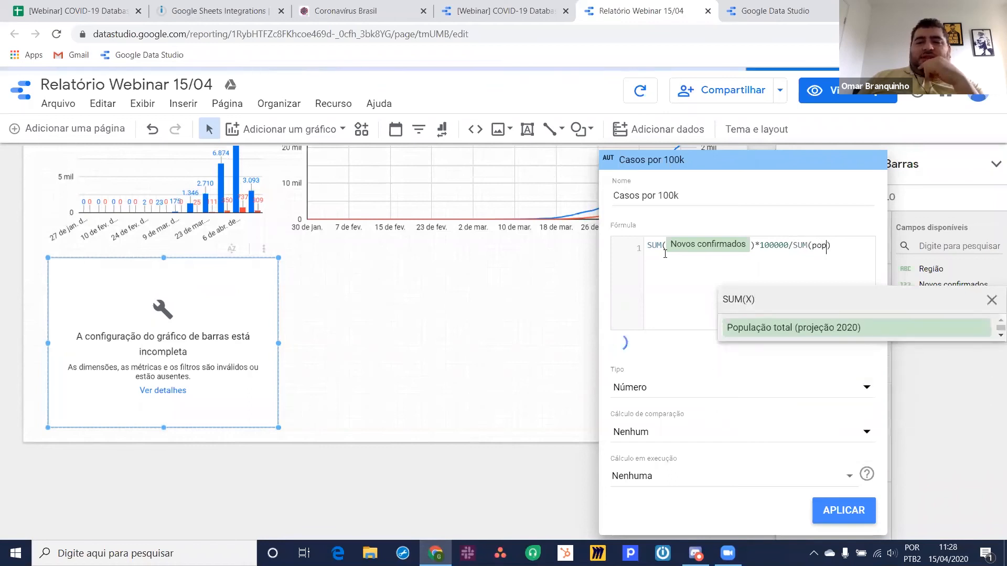
key("Return")
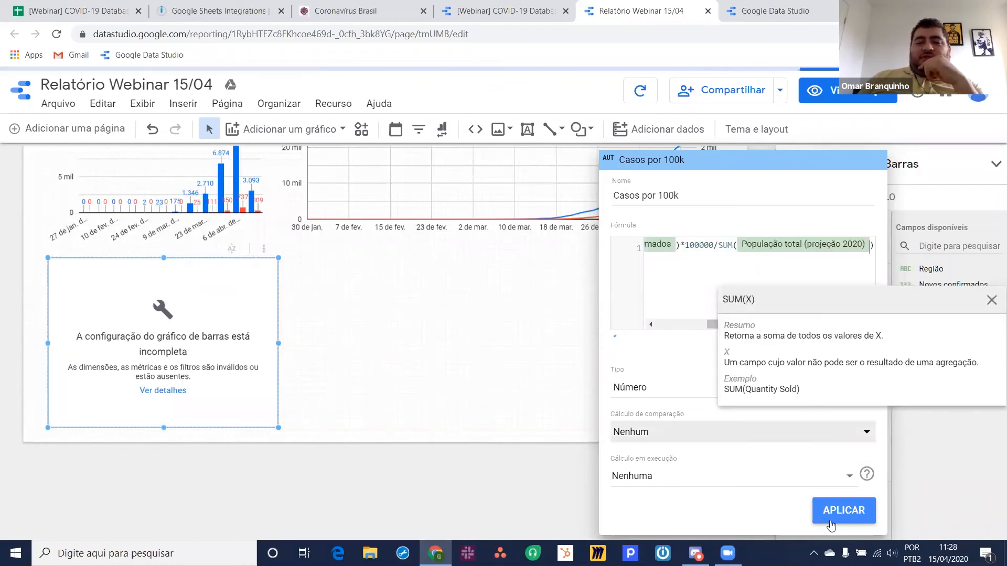
left_click(834, 525)
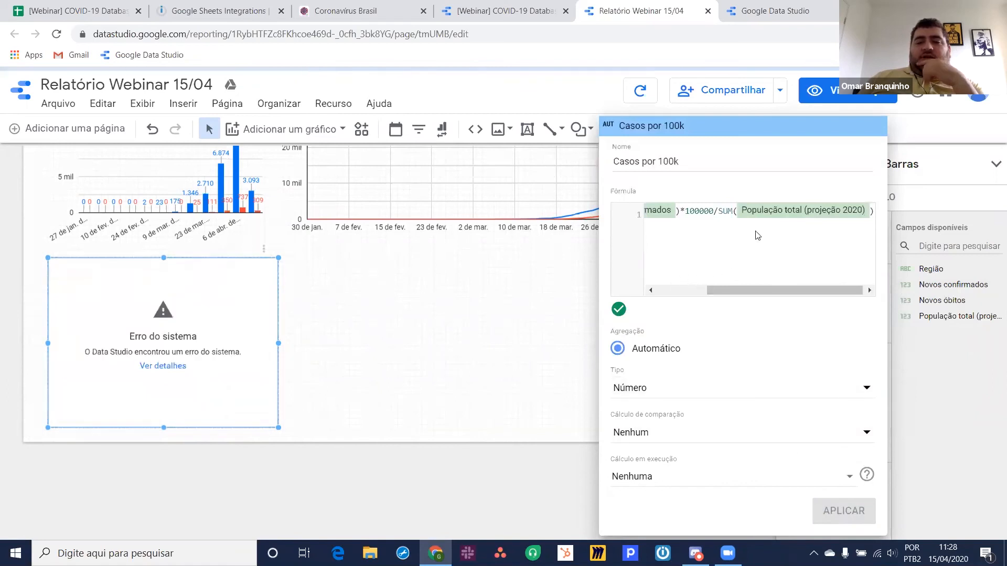
left_click(506, 320)
left_click(881, 381)
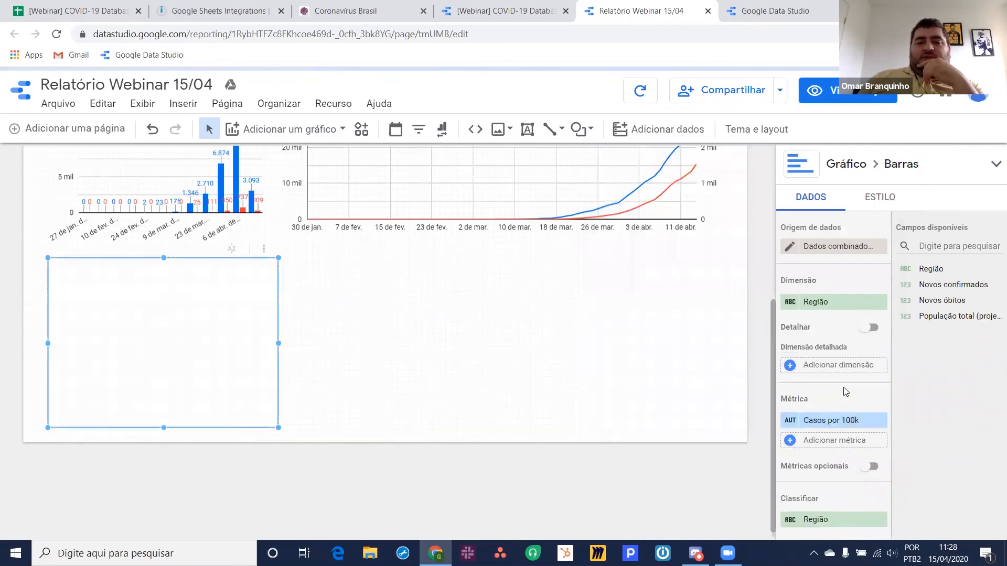
Create an additional calculated metric named Óbitos por 100k for the regional bar chart and begin its formula with SUM(Novos óbitos).
left_click(835, 442)
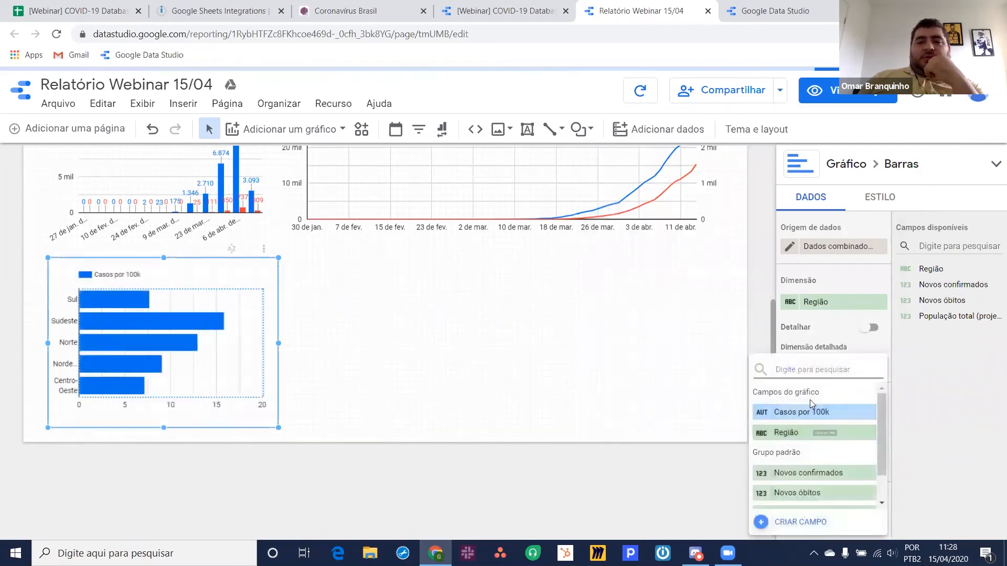
left_click(795, 522)
type("Óbi")
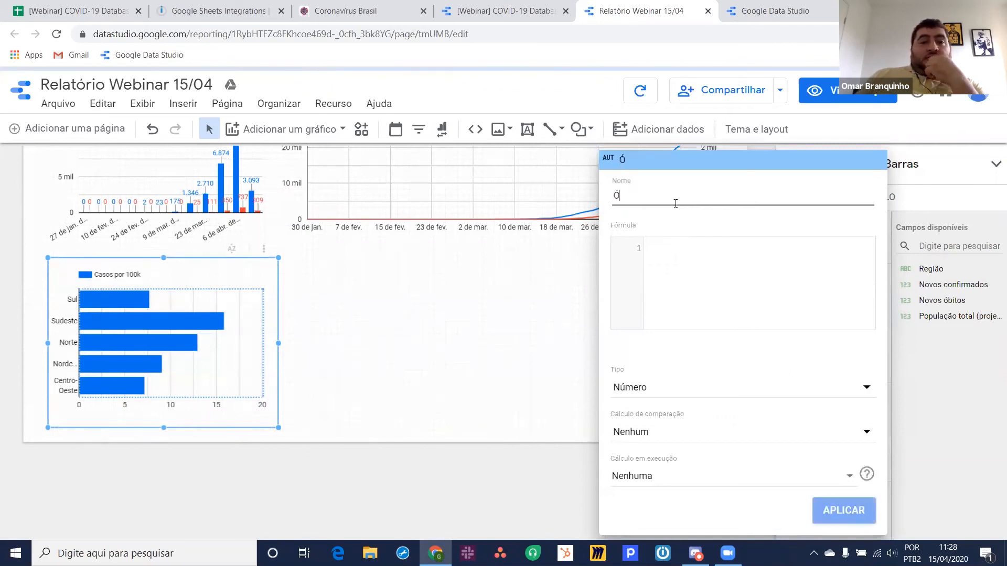
type("tos por ")
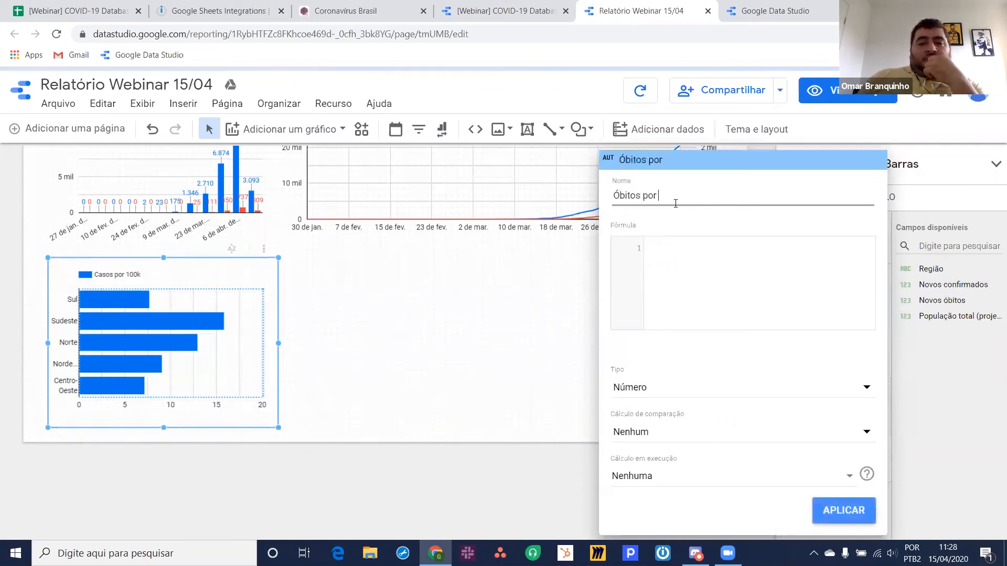
type("sum")
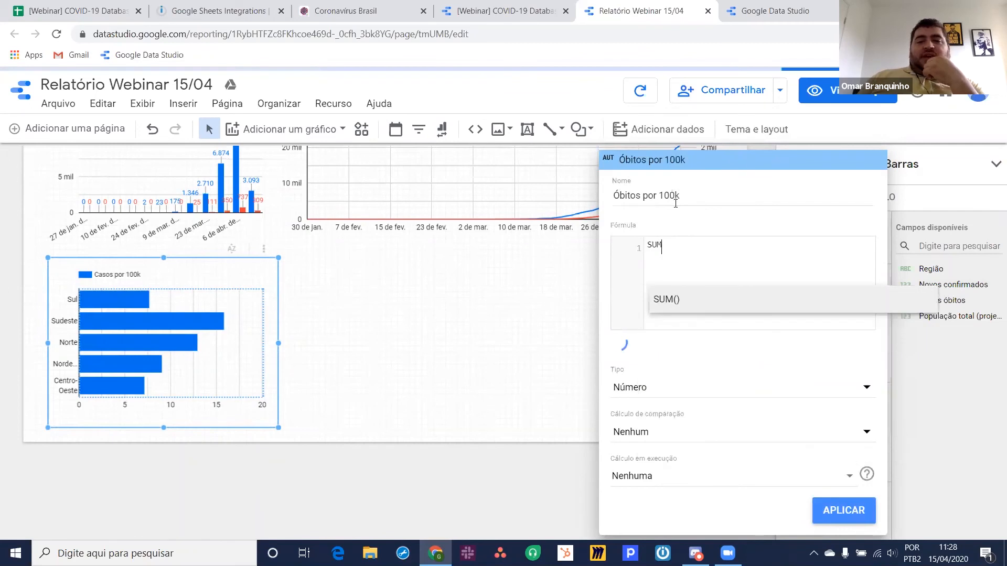
key("Return")
type("novos")
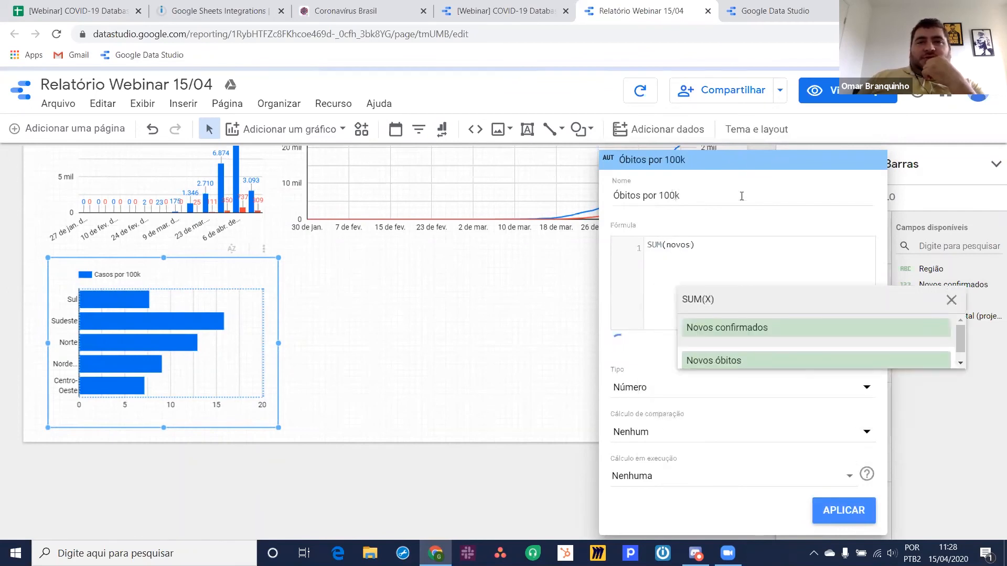
left_click(738, 360)
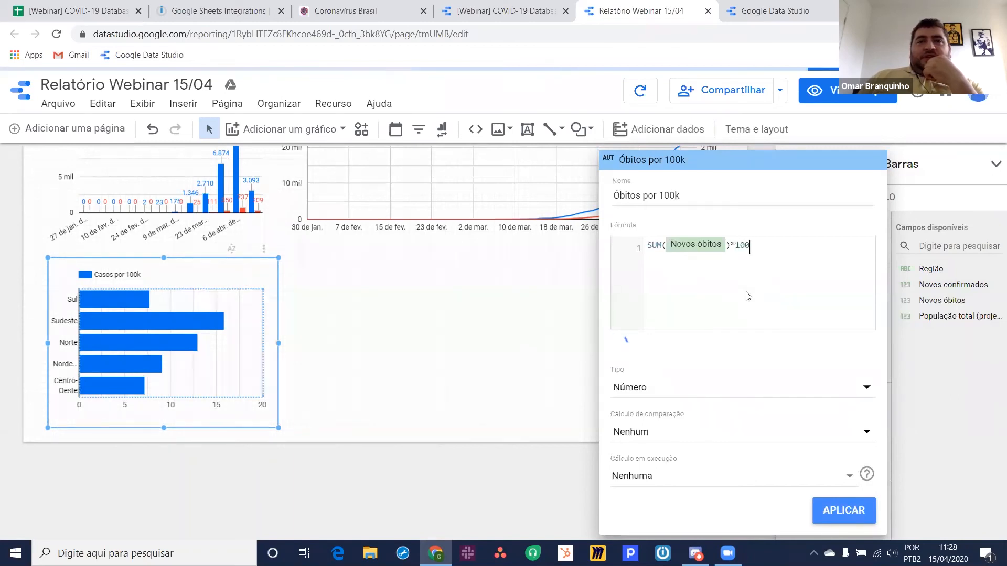
Complete the Óbitos por 100k formula with *100000/SUM(População total (projeção 2020)) and apply it as the chart's second metric.
type("*100000/S")
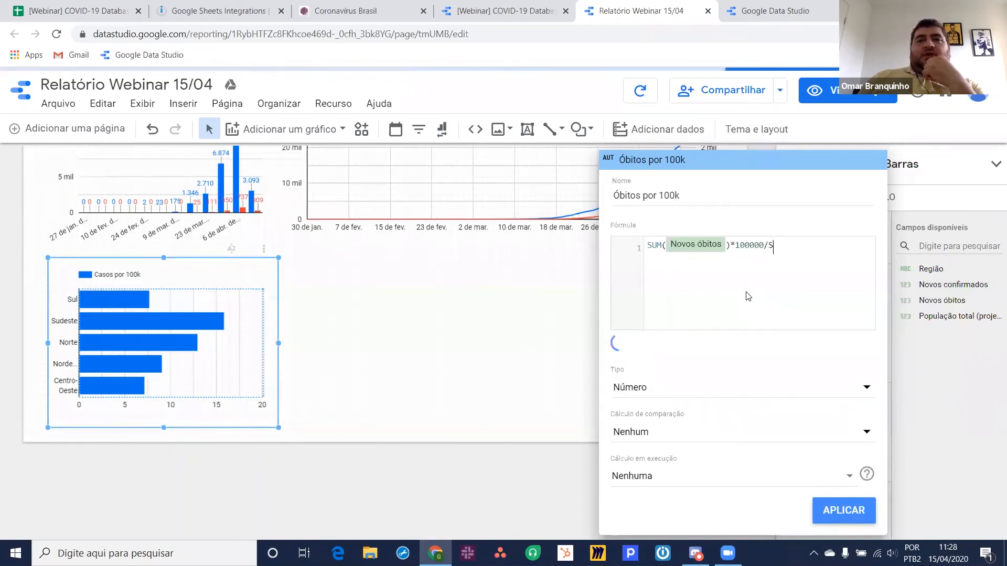
type("um")
key("Return")
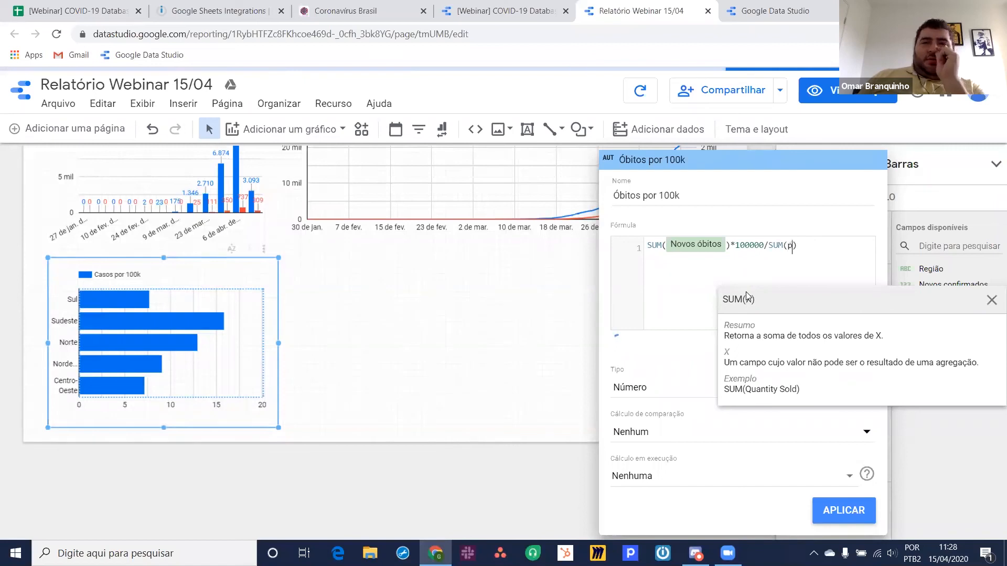
type("pop")
key("Return")
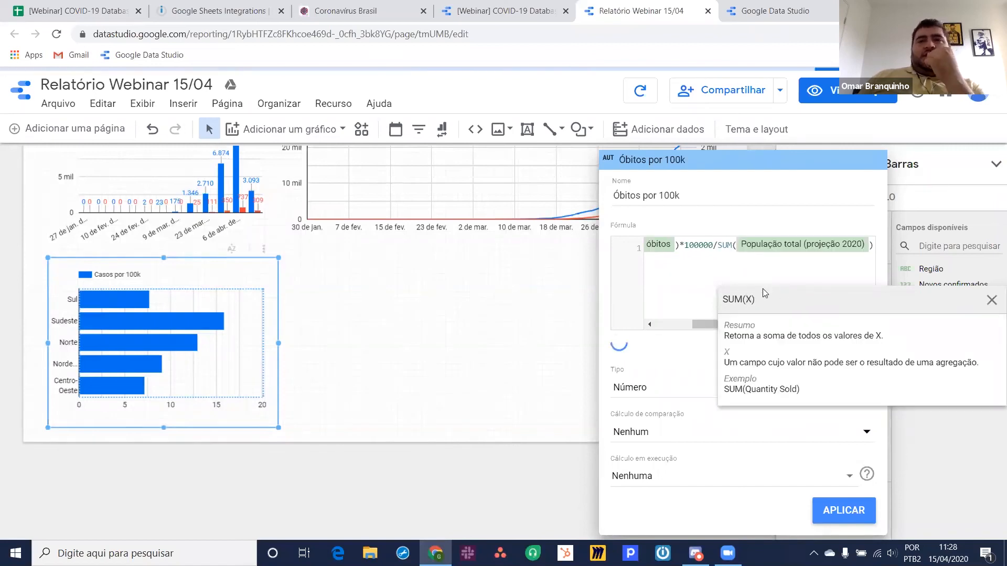
left_click(869, 504)
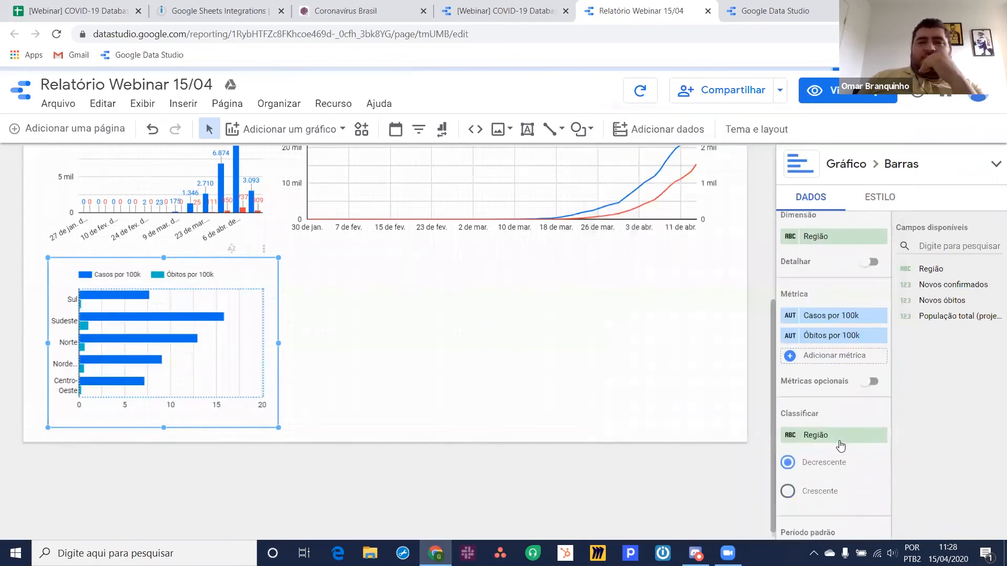
Sort the regional bar chart by Óbitos por 100k instead of Região.
scroll(839, 434, "down", 1)
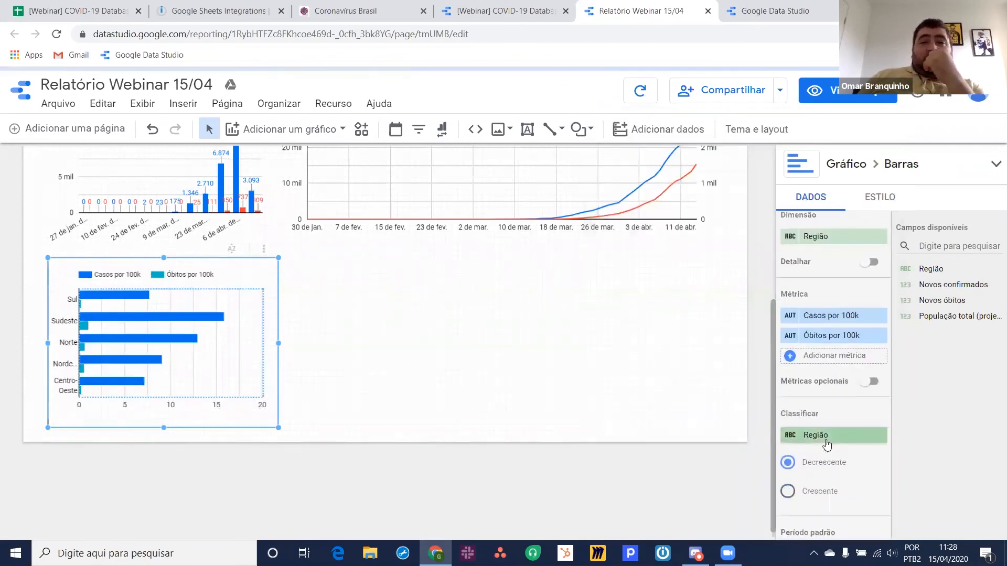
left_click(825, 438)
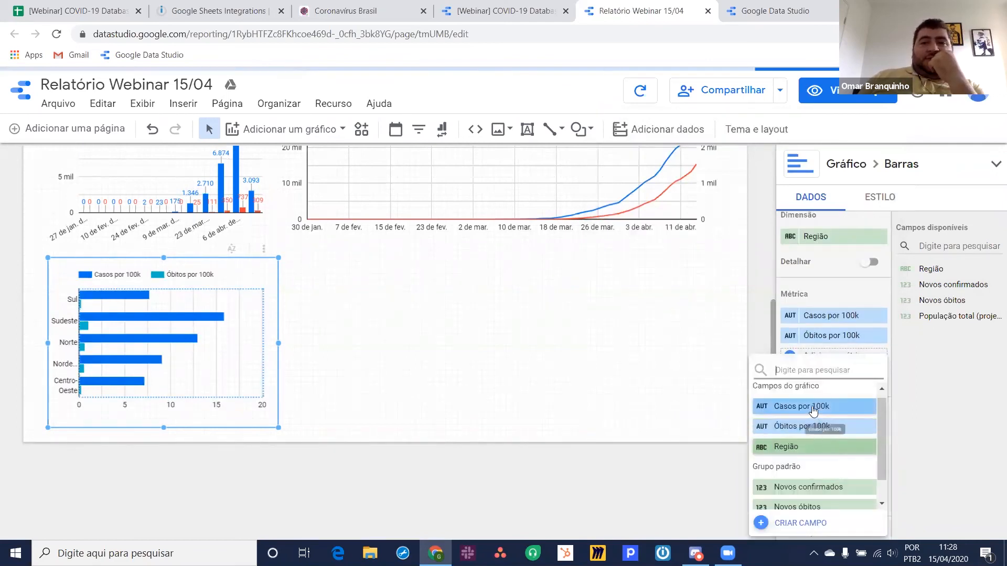
left_click(819, 425)
scroll(834, 472, "down", 1)
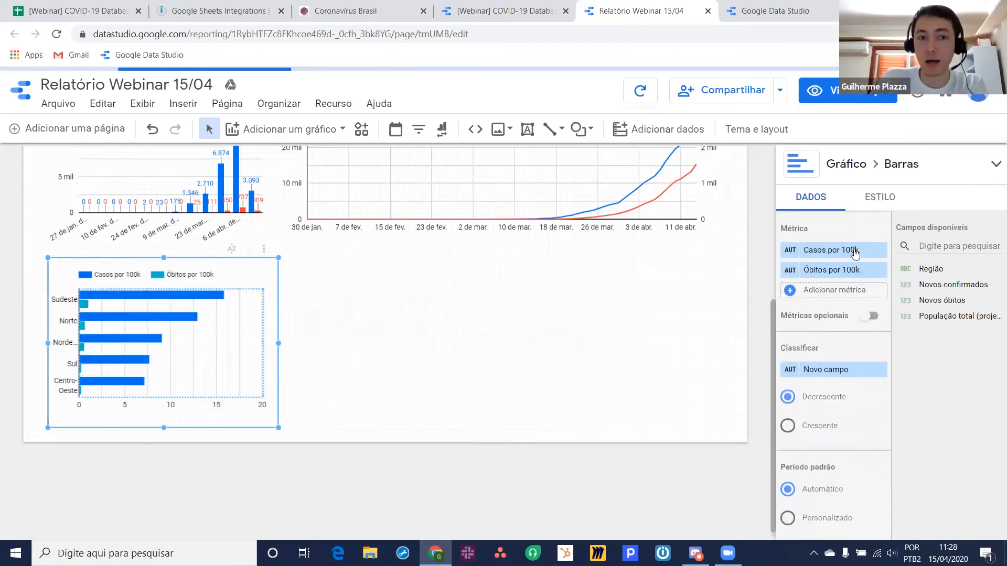
Color the bar chart's Óbitos por 100k series red and show data labels on the bars.
left_click(880, 197)
left_click(828, 328)
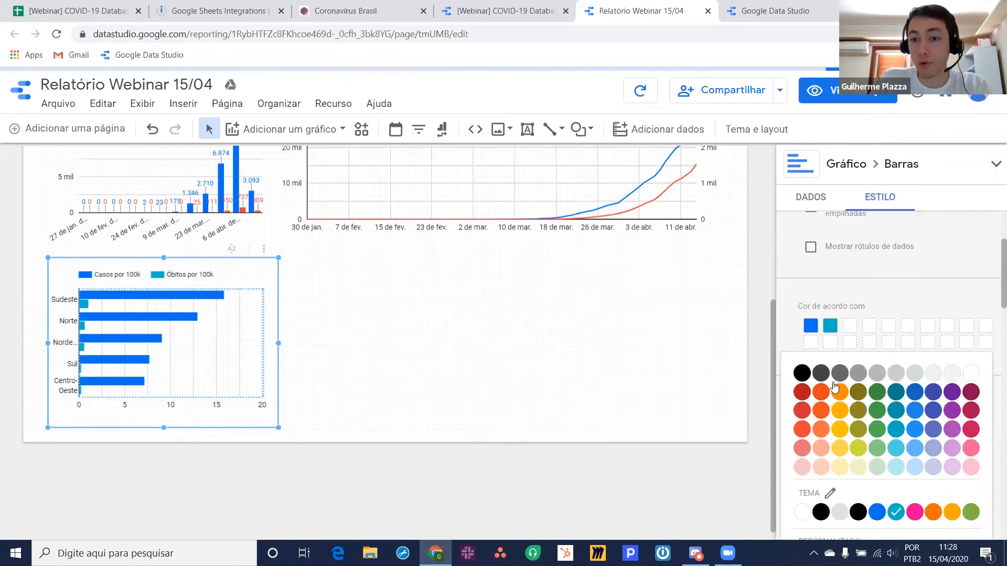
left_click(802, 429)
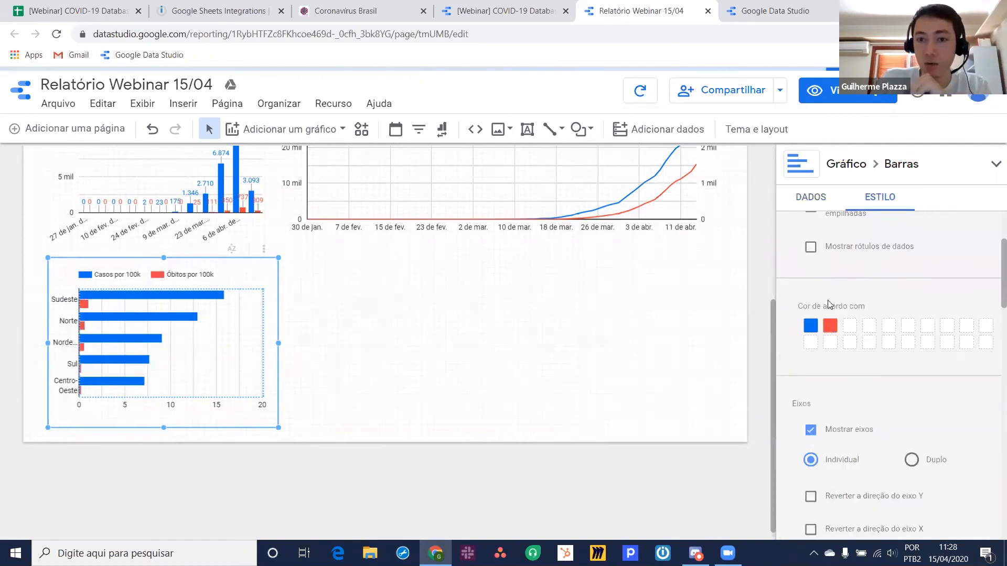
scroll(829, 380, "up", 3)
left_click(830, 385)
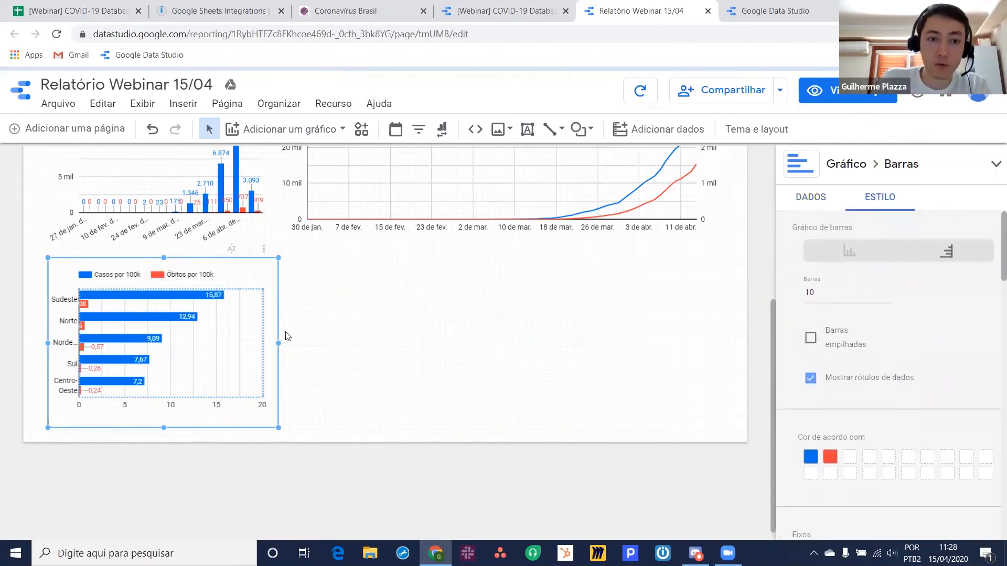
Widen the regional bar chart to align with the right edge of the line chart above, and deselect it.
left_click_drag(278, 341, 696, 353)
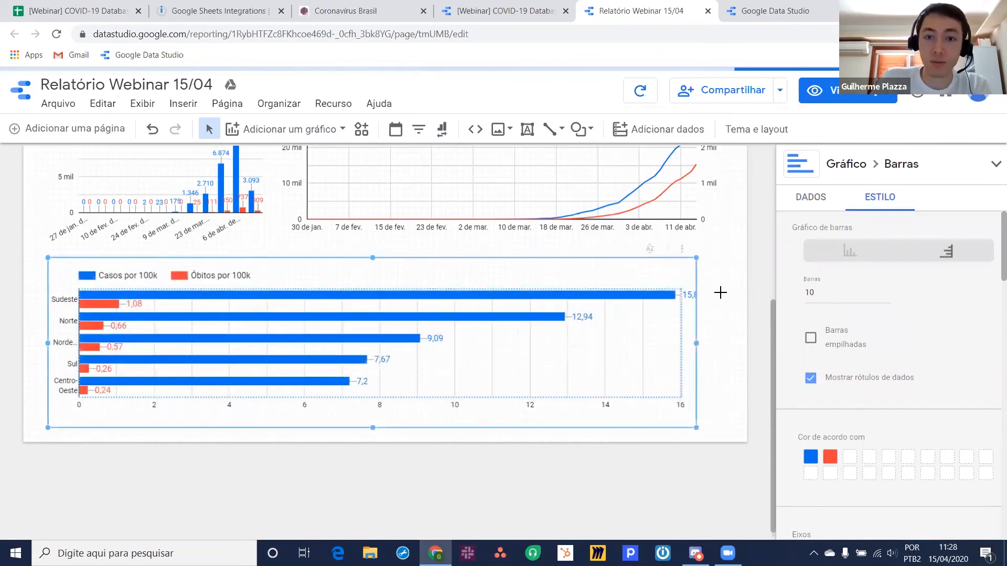
left_click(720, 293)
scroll(723, 297, "up", 2)
left_click(684, 400)
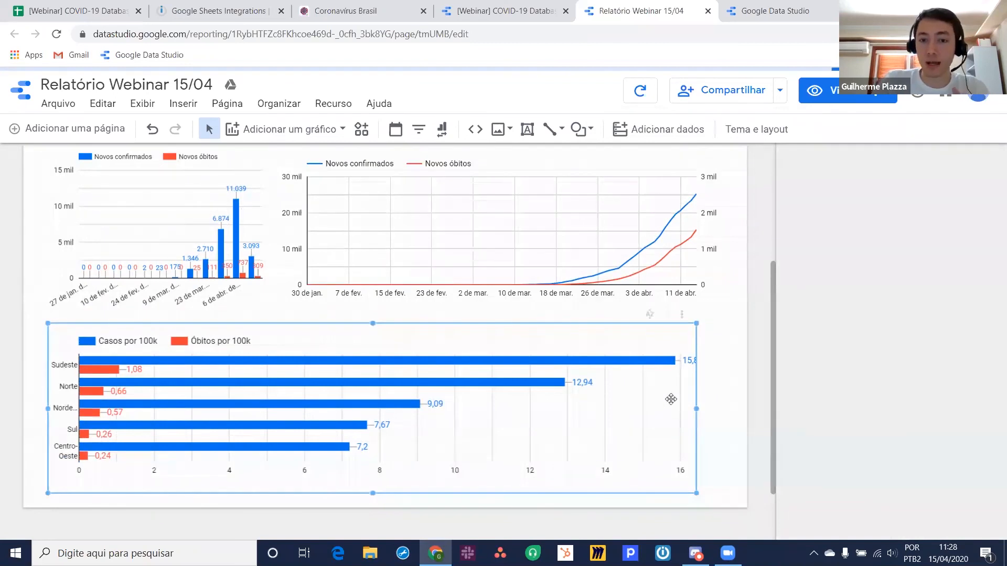
left_click(727, 387)
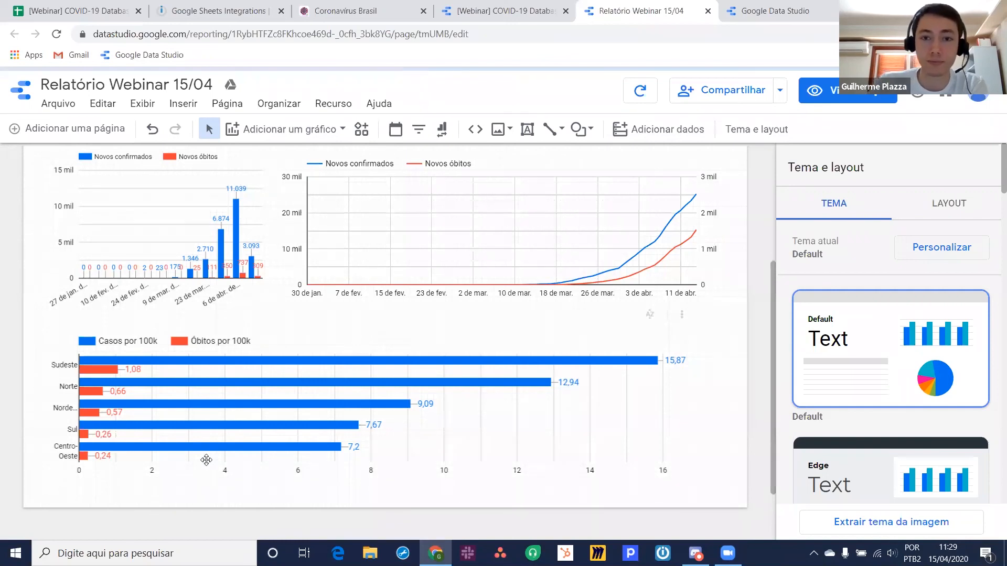
Switch the report to view mode and review its scorecards, map, time charts and regional bar chart.
scroll(308, 419, "up", 4)
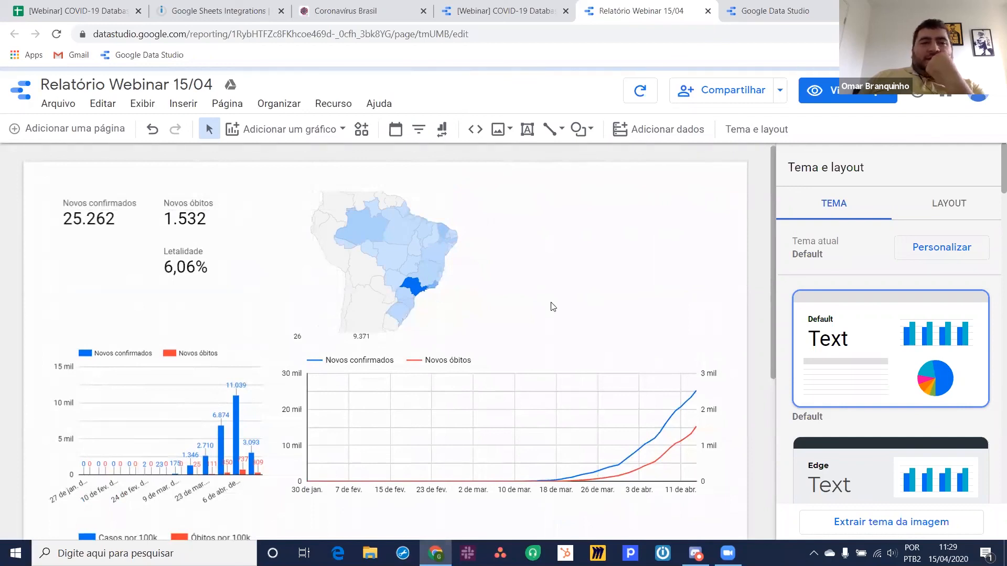
scroll(326, 362, "down", 1)
left_click(836, 90)
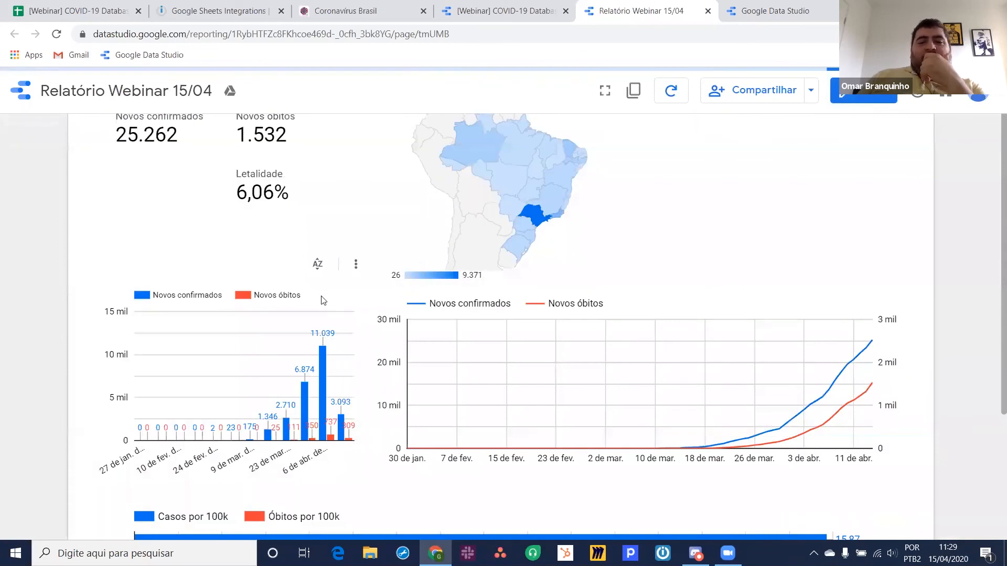
scroll(321, 295, "down", 1)
scroll(321, 296, "down", 2)
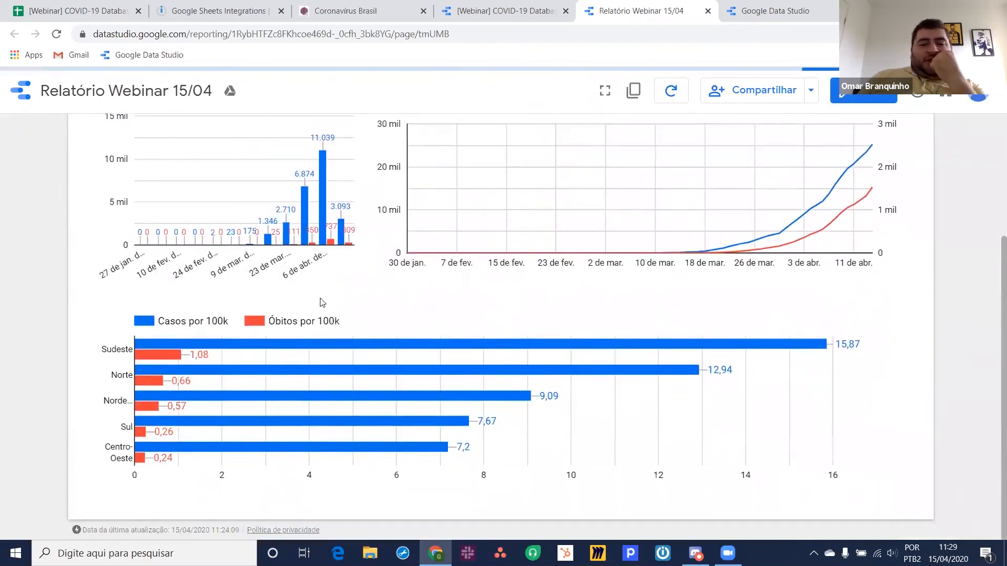